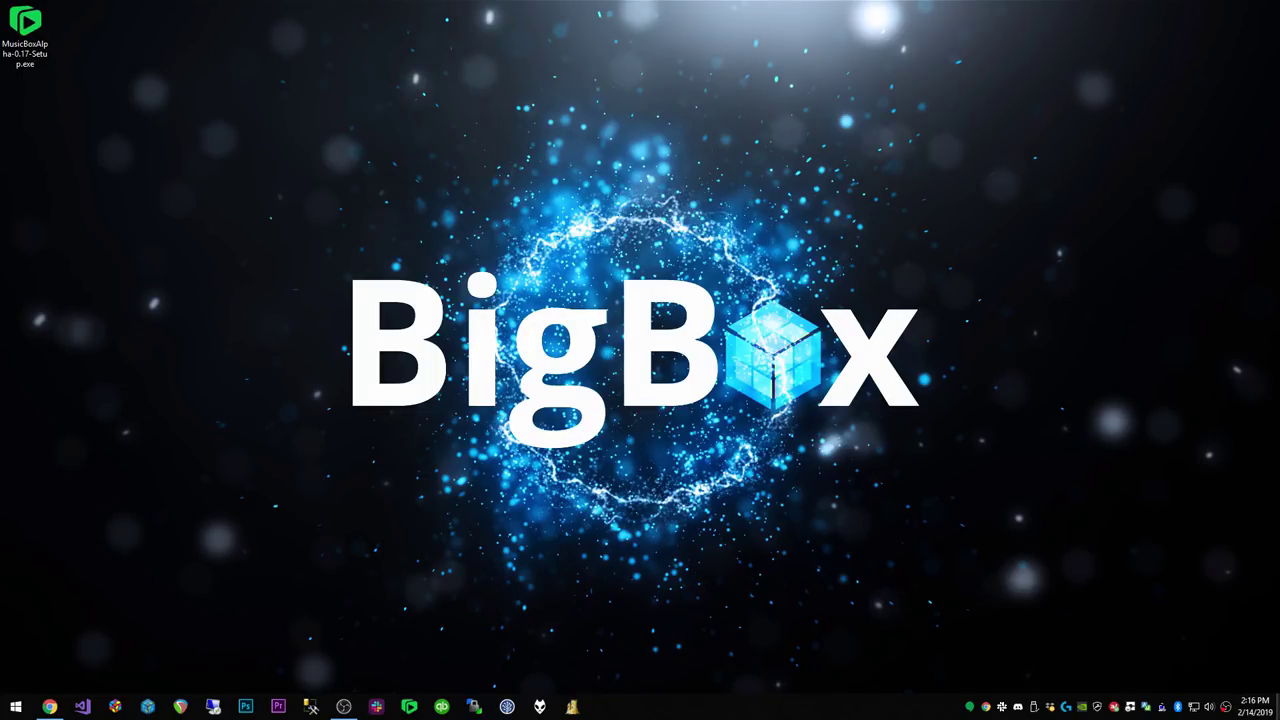
# - Install Music Box Alpha to D:\MBA, accepting the licence and default options
pyautogui.doubleClick(38, 45)
pyautogui.click(707, 383)
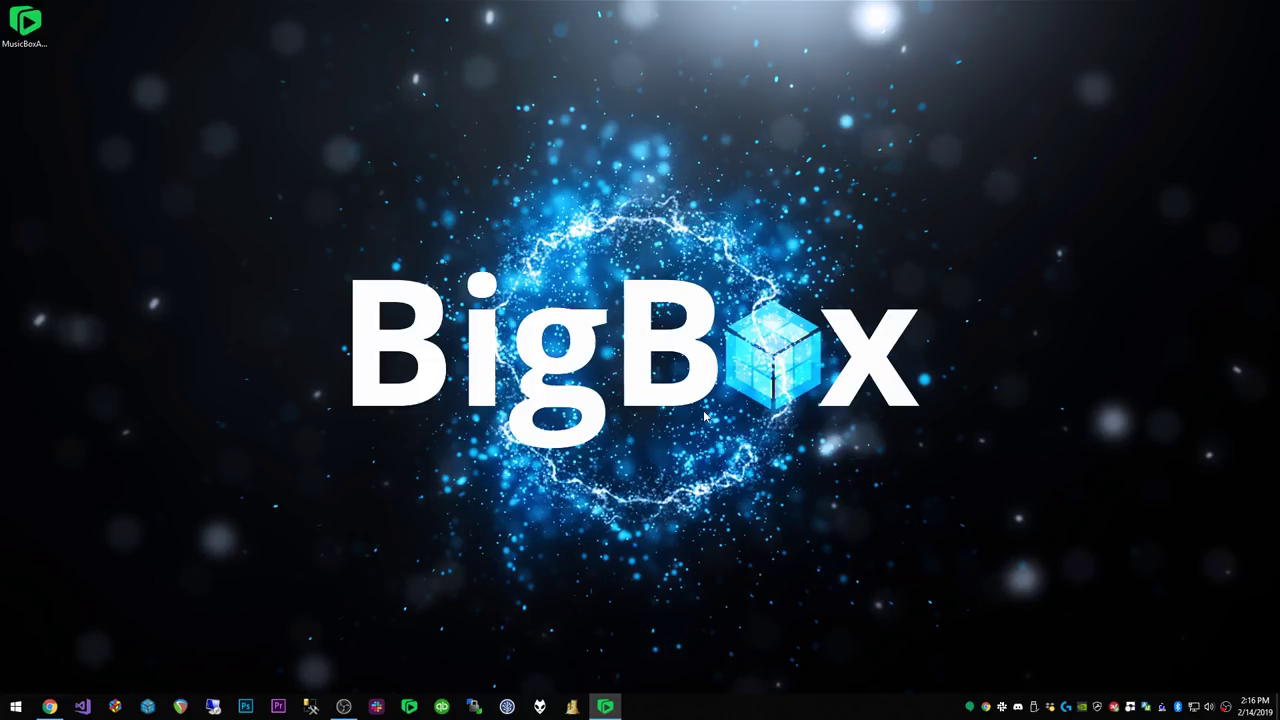
pyautogui.click(579, 420)
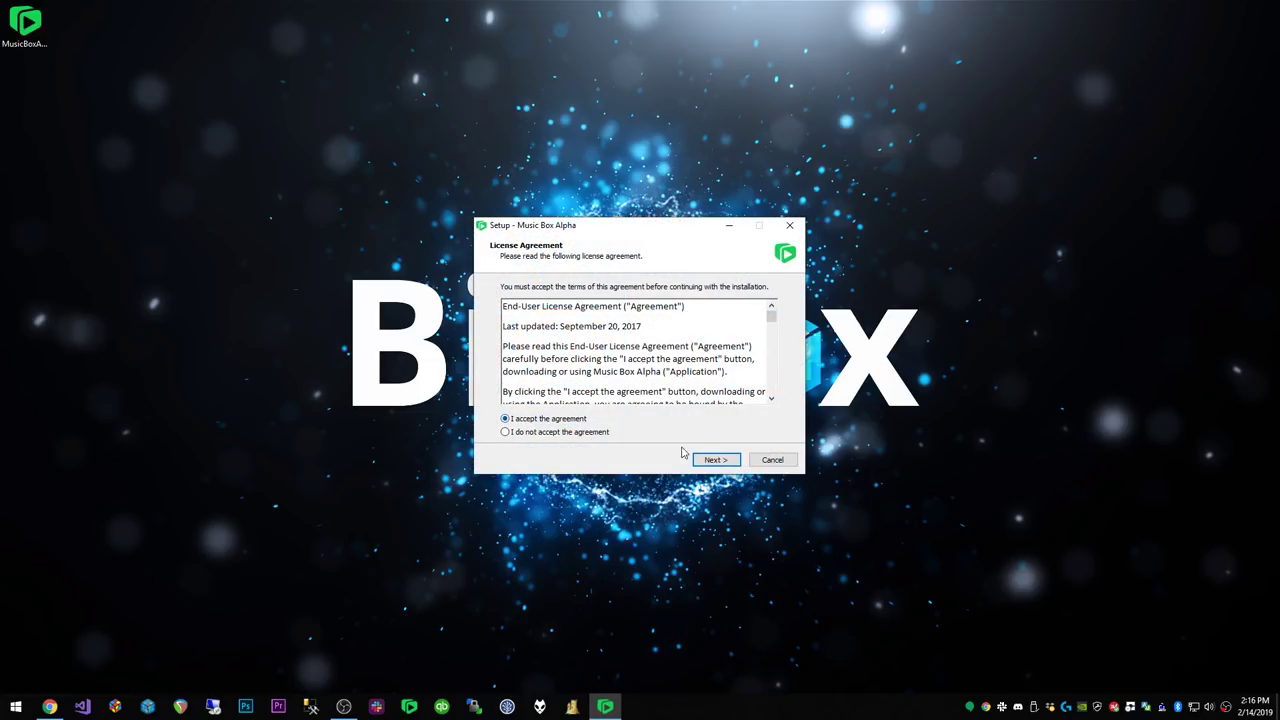
pyautogui.click(712, 459)
pyautogui.write('D:\\')
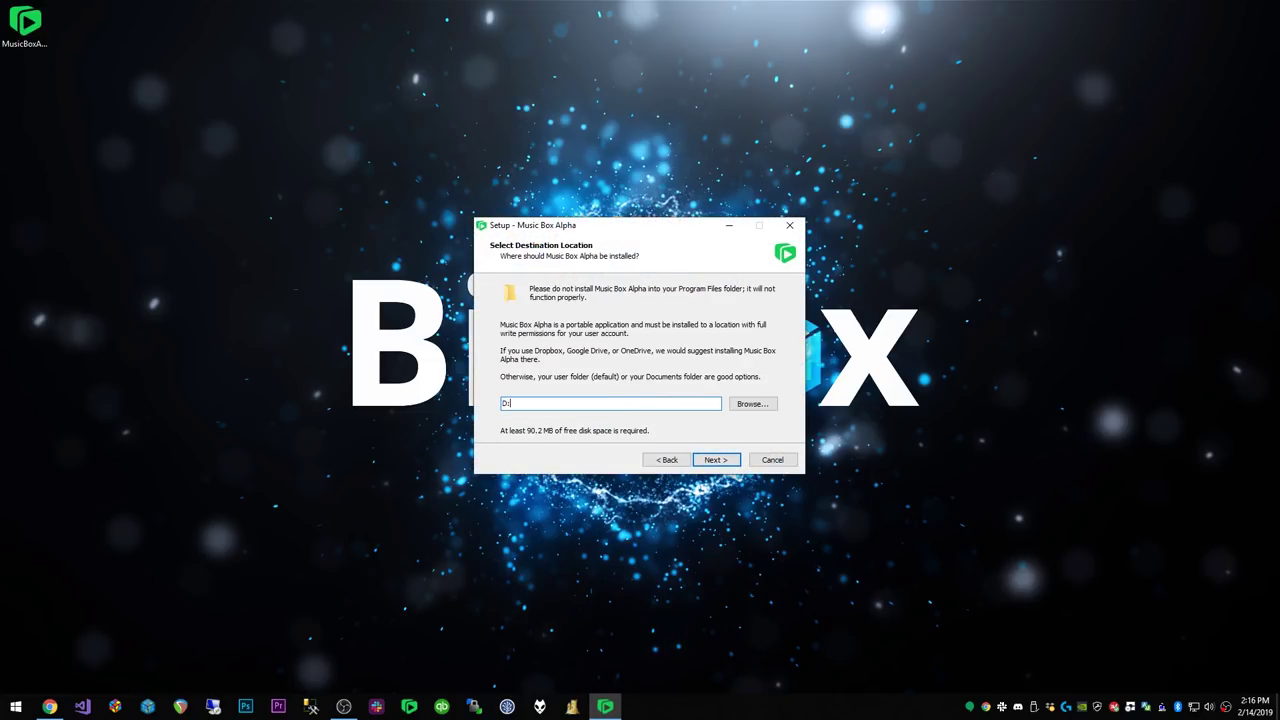
pyautogui.write('MBA')
pyautogui.click(716, 460)
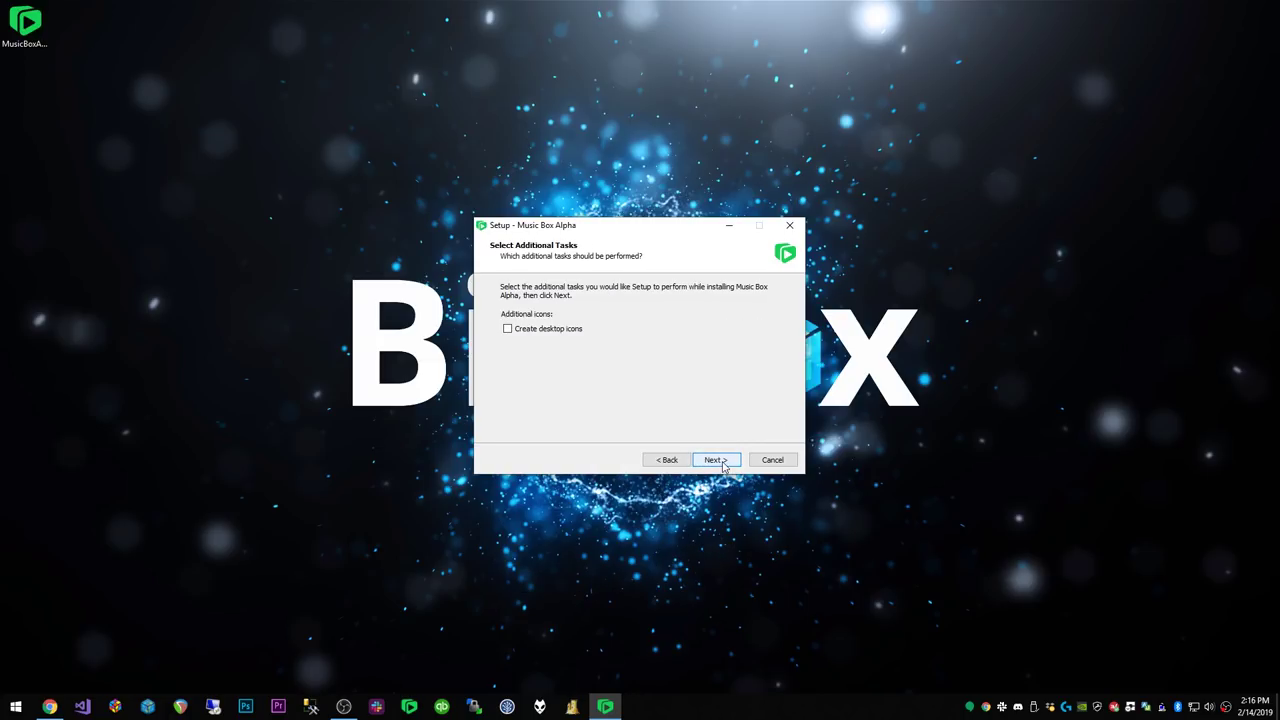
pyautogui.click(718, 460)
pyautogui.click(722, 462)
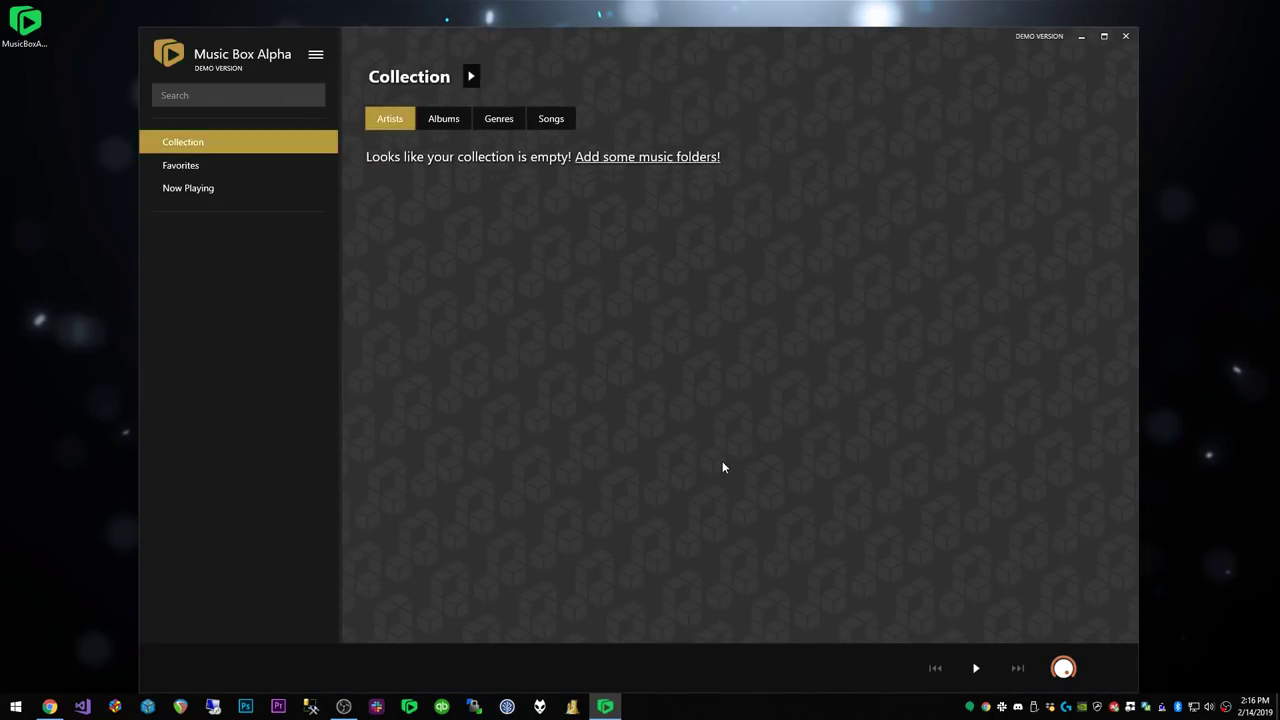
# - Maximize the player and add D:\Music as the collection's music folder
pyautogui.doubleClick(772, 36)
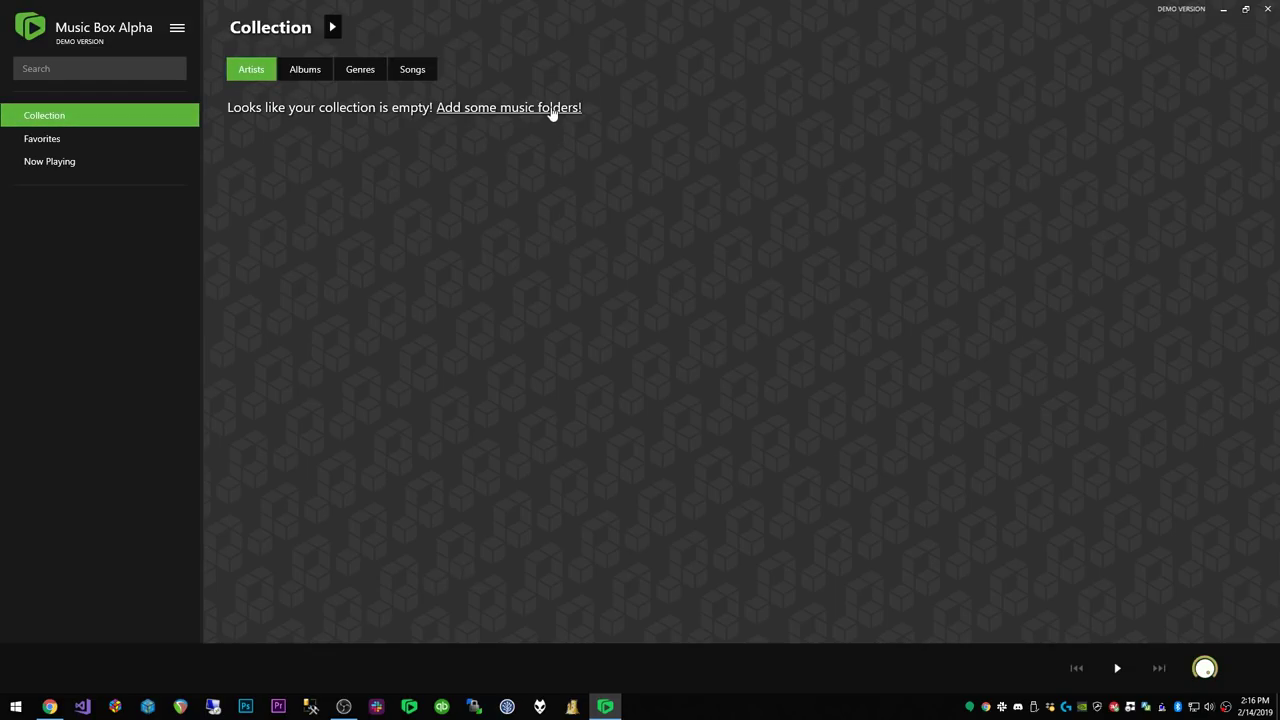
pyautogui.click(552, 108)
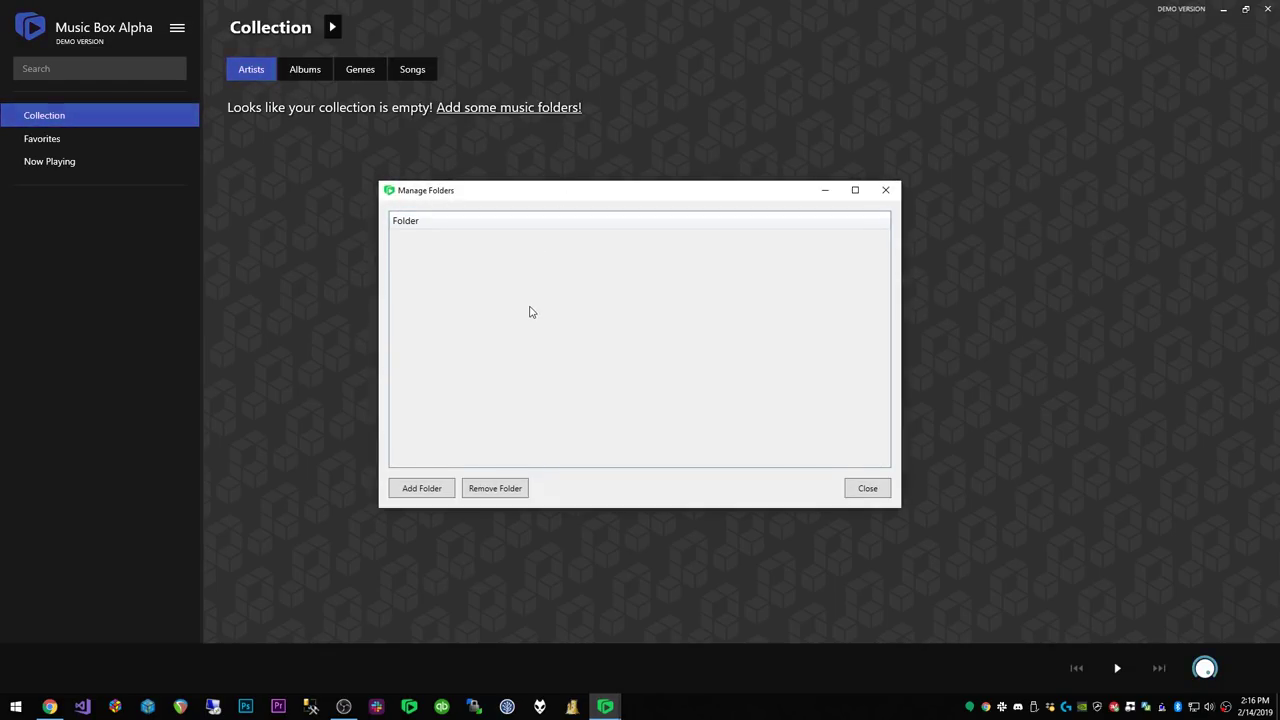
pyautogui.click(421, 488)
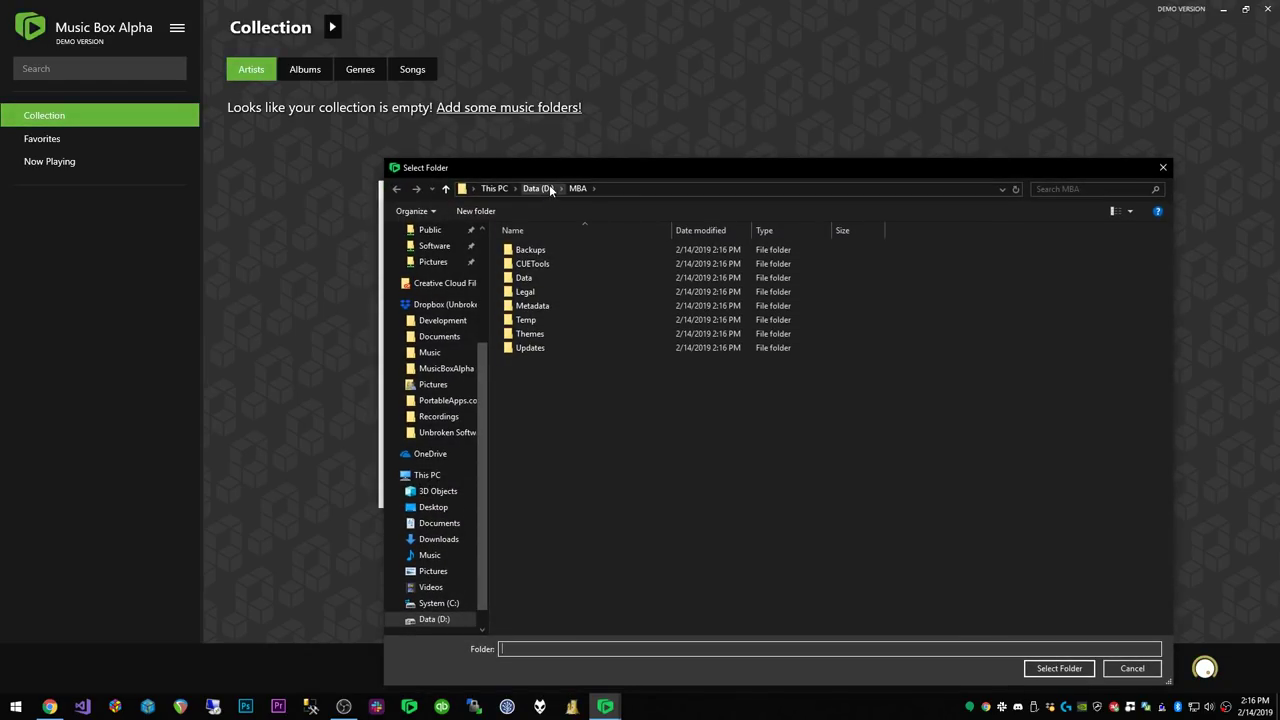
pyautogui.click(549, 186)
pyautogui.doubleClick(542, 363)
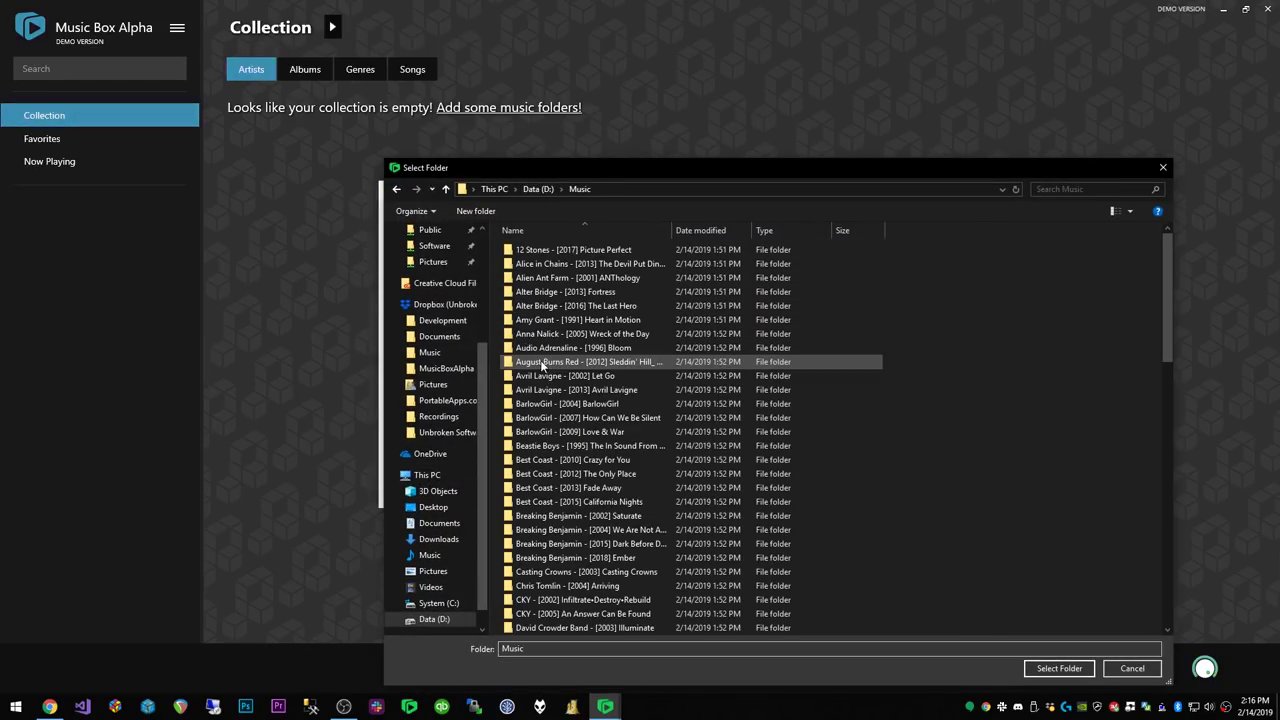
pyautogui.click(1076, 671)
pyautogui.click(880, 494)
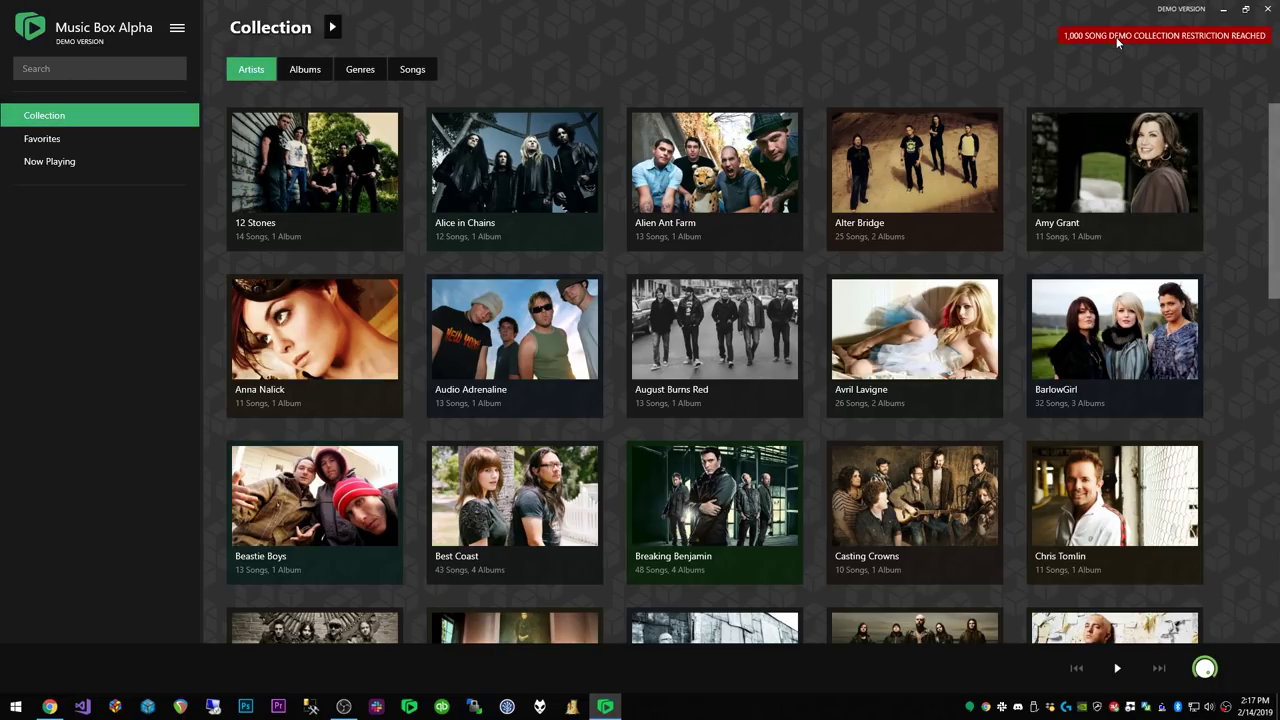
# - Browse Avril Lavigne's artist page and the tracks of her Let Go album
pyautogui.click(905, 376)
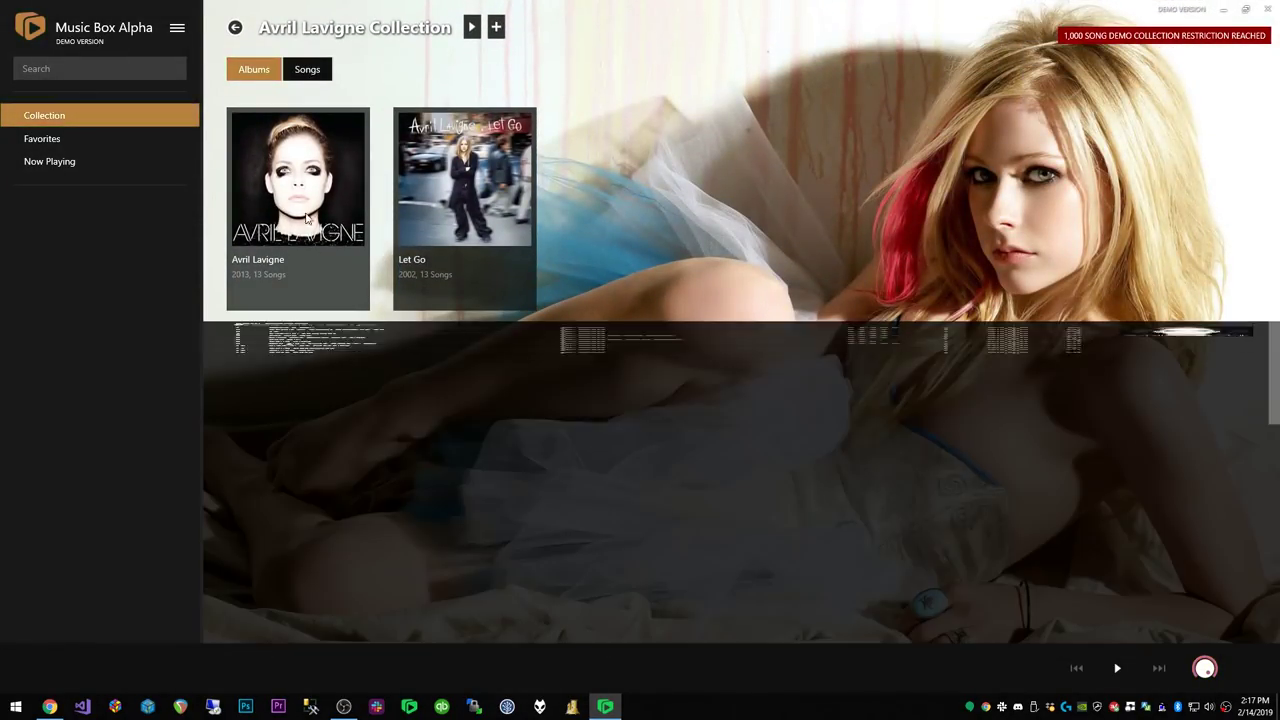
pyautogui.click(460, 168)
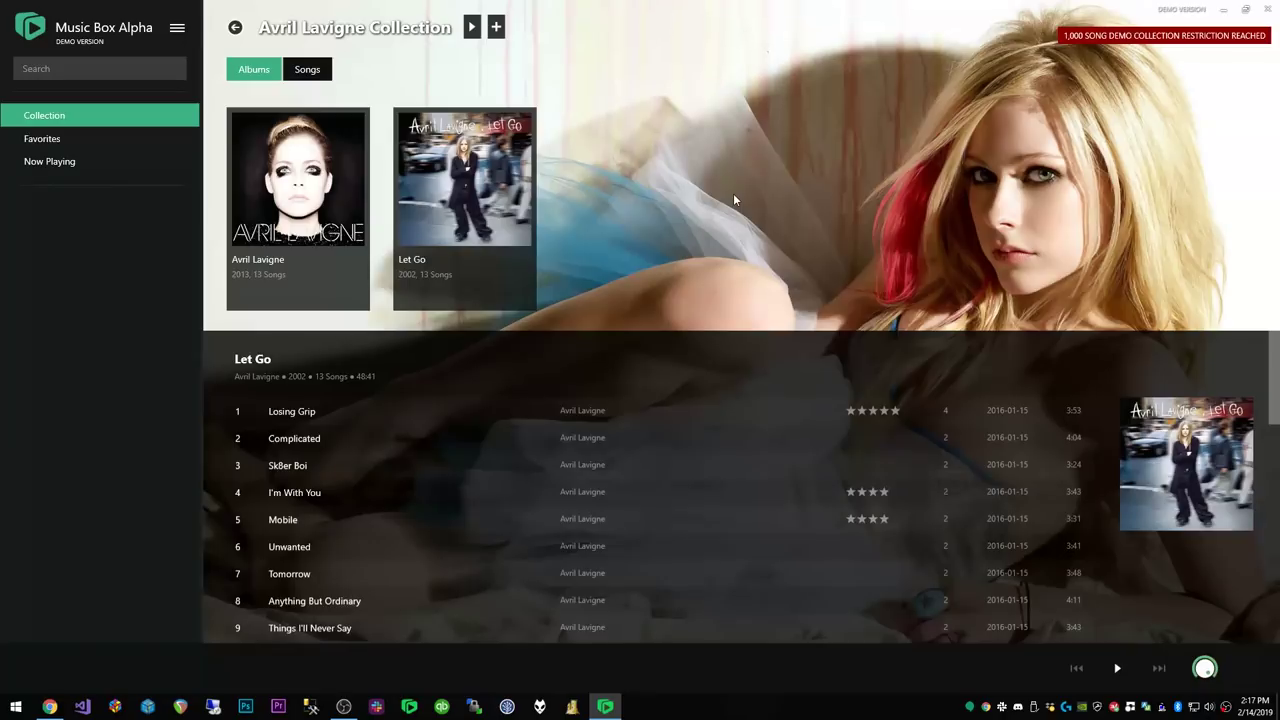
pyautogui.scroll(-3, 749, 160)
pyautogui.scroll(3, 748, 162)
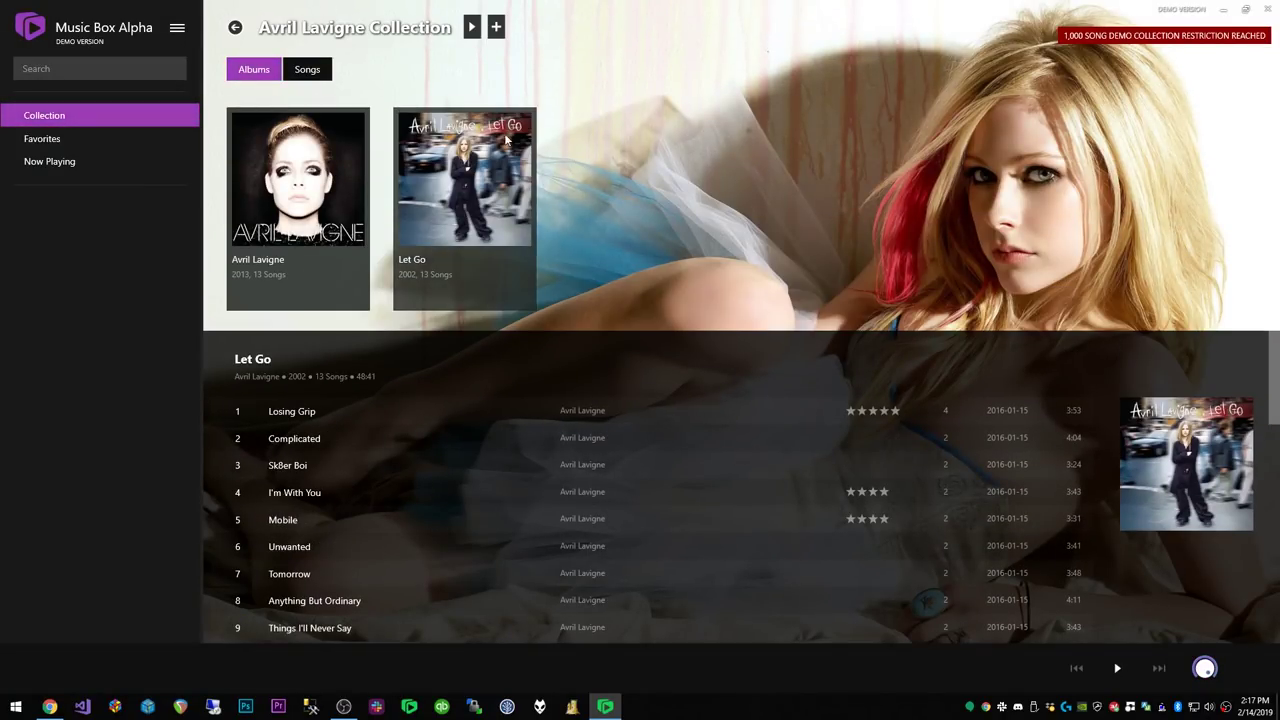
pyautogui.scroll(-3, 450, 200)
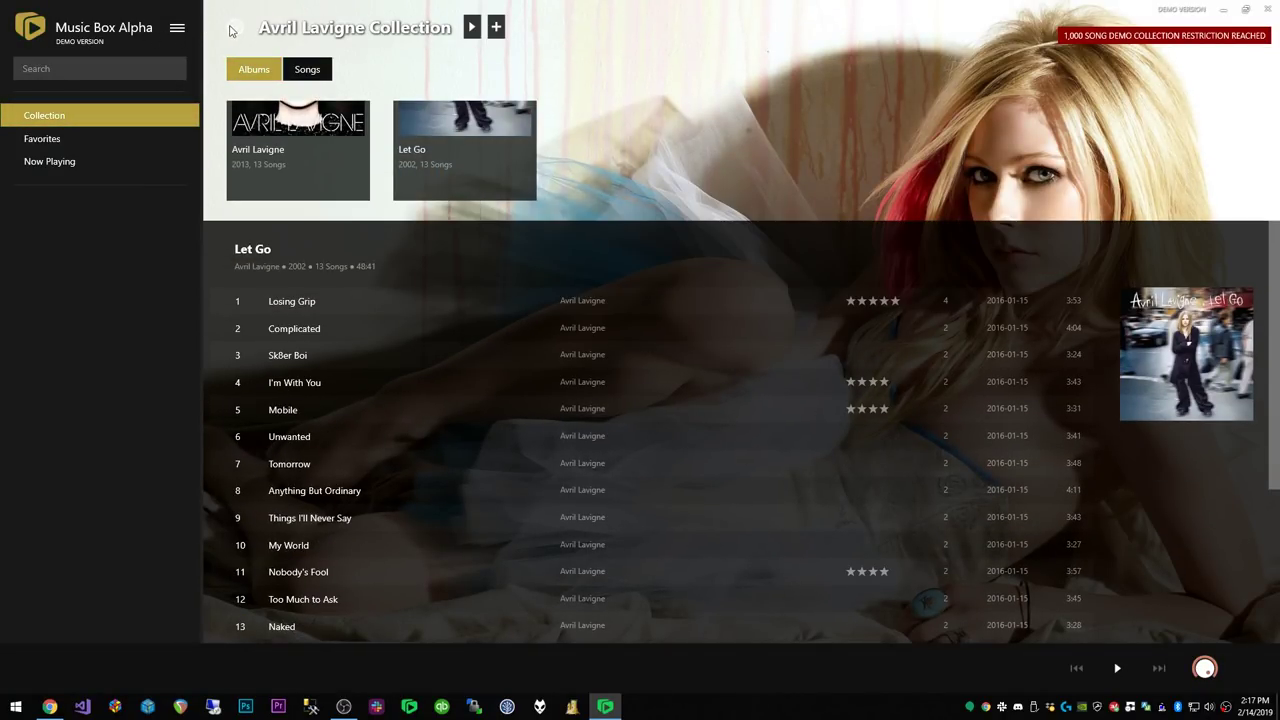
# - Return to the collection and view it by Albums, Genres, then Songs
pyautogui.click(232, 30)
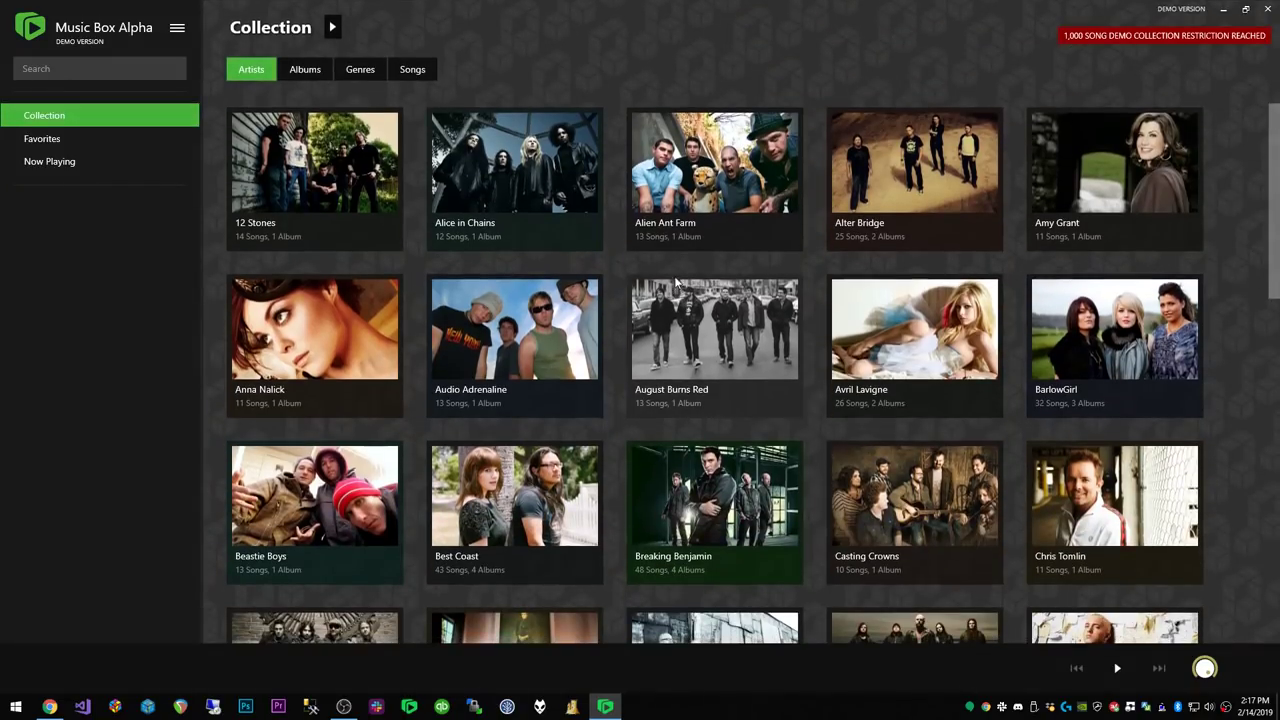
pyautogui.click(303, 72)
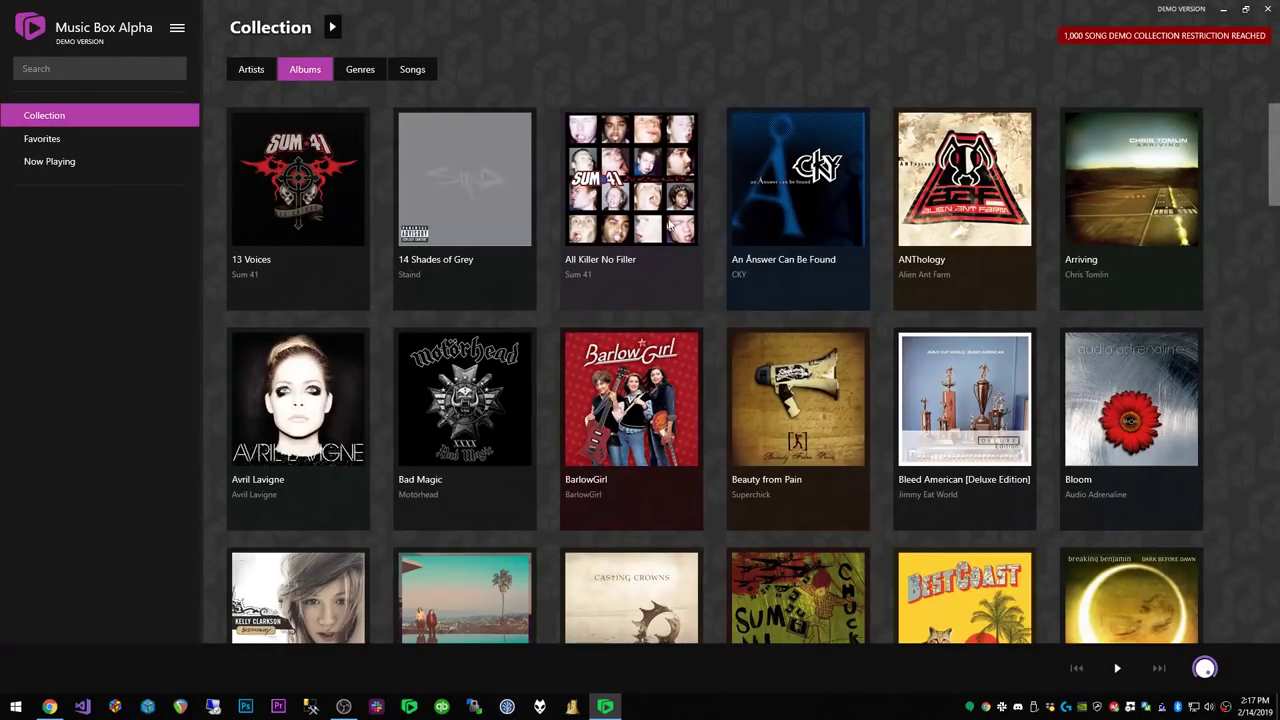
pyautogui.click(360, 70)
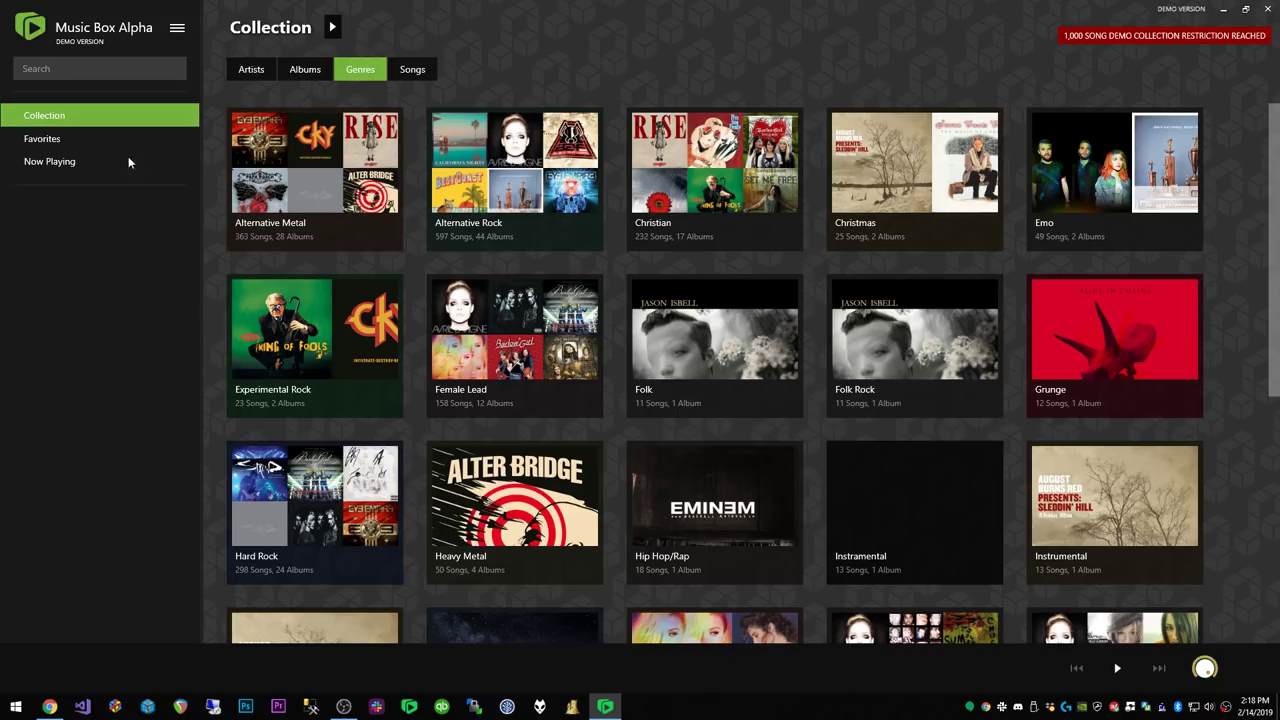
pyautogui.click(411, 74)
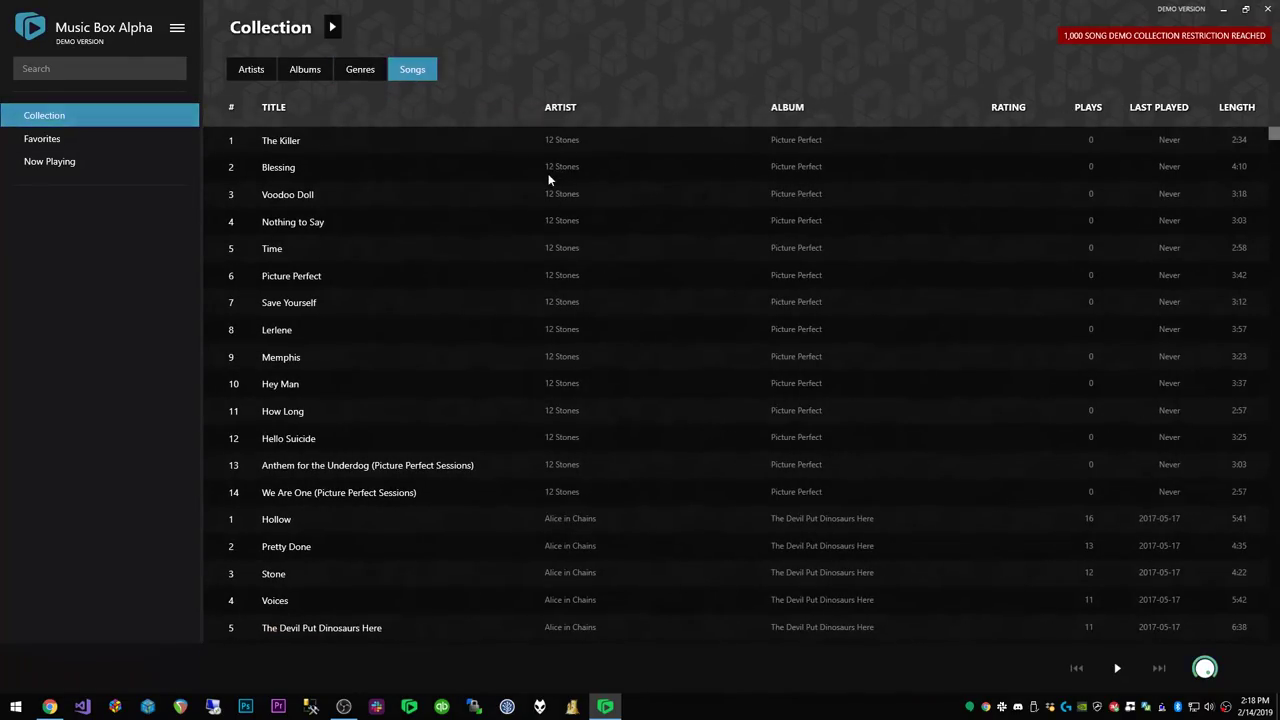
# - Return to the Artists view and show the rip options for the Ember CD
pyautogui.click(251, 70)
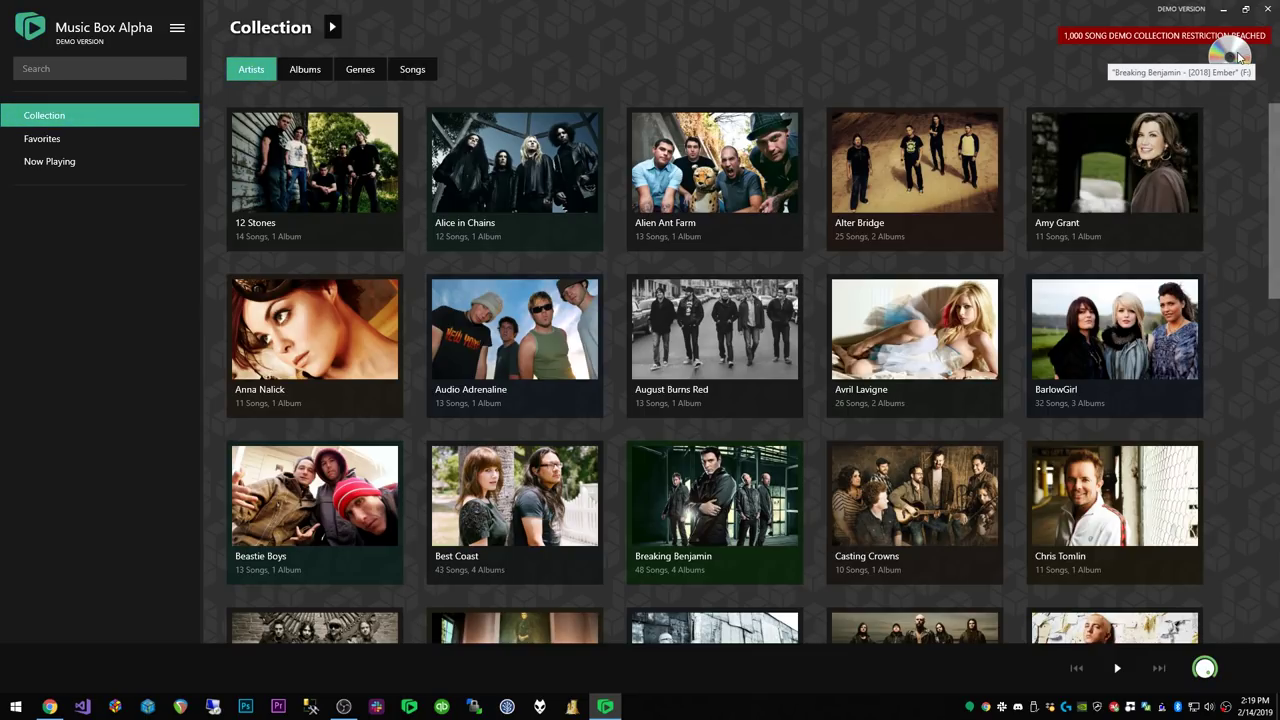
pyautogui.click(1239, 57)
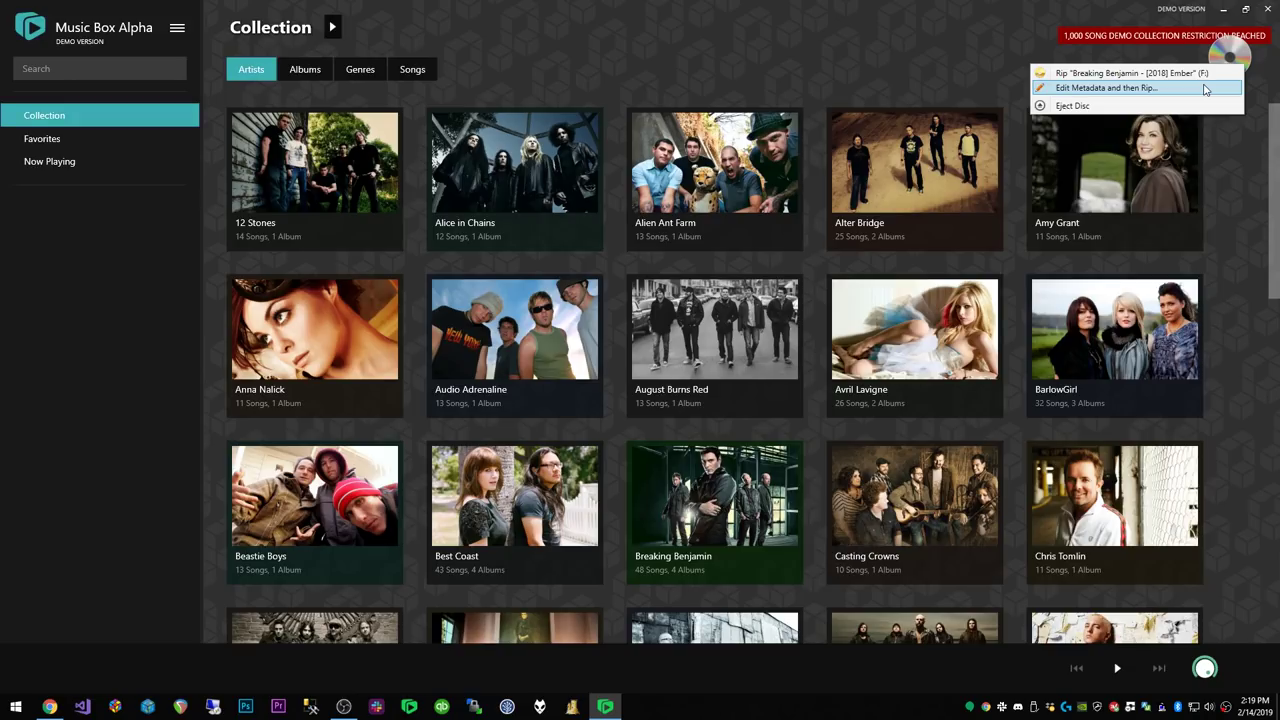
# - Rip 'Breaking Benjamin - [2018] Ember' from drive F: to FLAC
pyautogui.click(1202, 75)
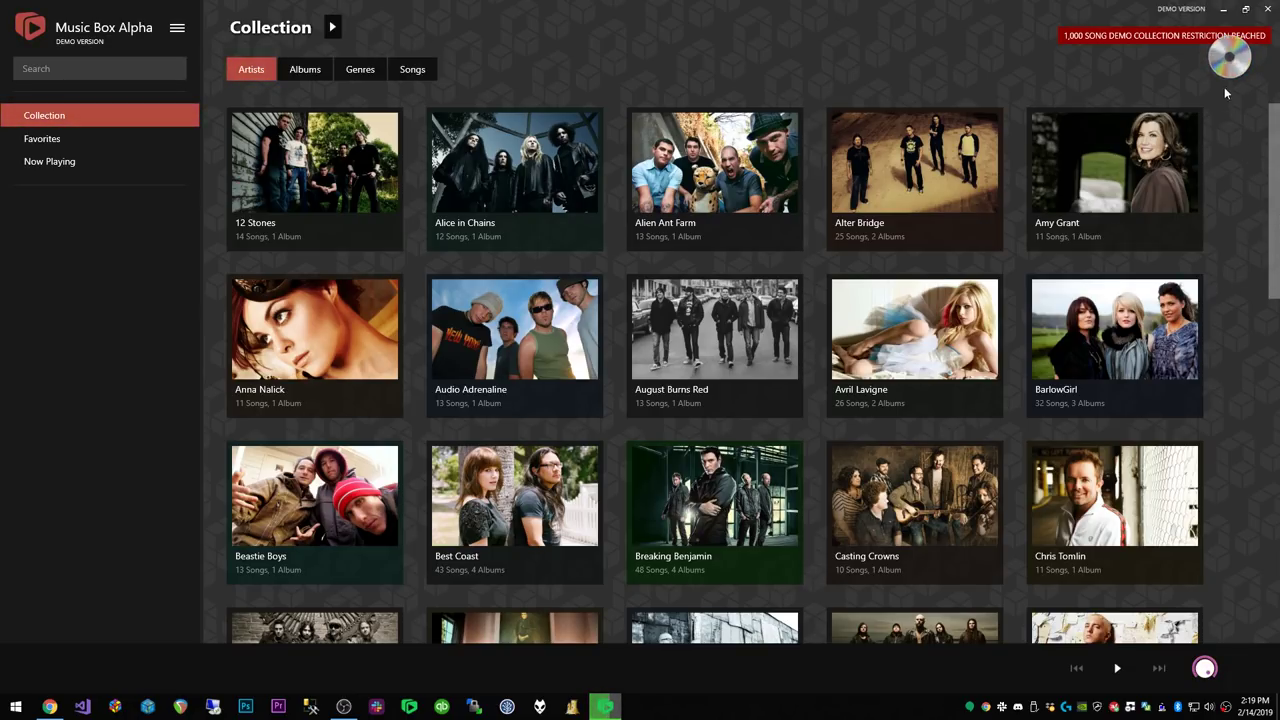
pyautogui.click(1228, 60)
# - Watch the Ripping CD progress window until the Ember rip completes
pyautogui.click(1184, 78)
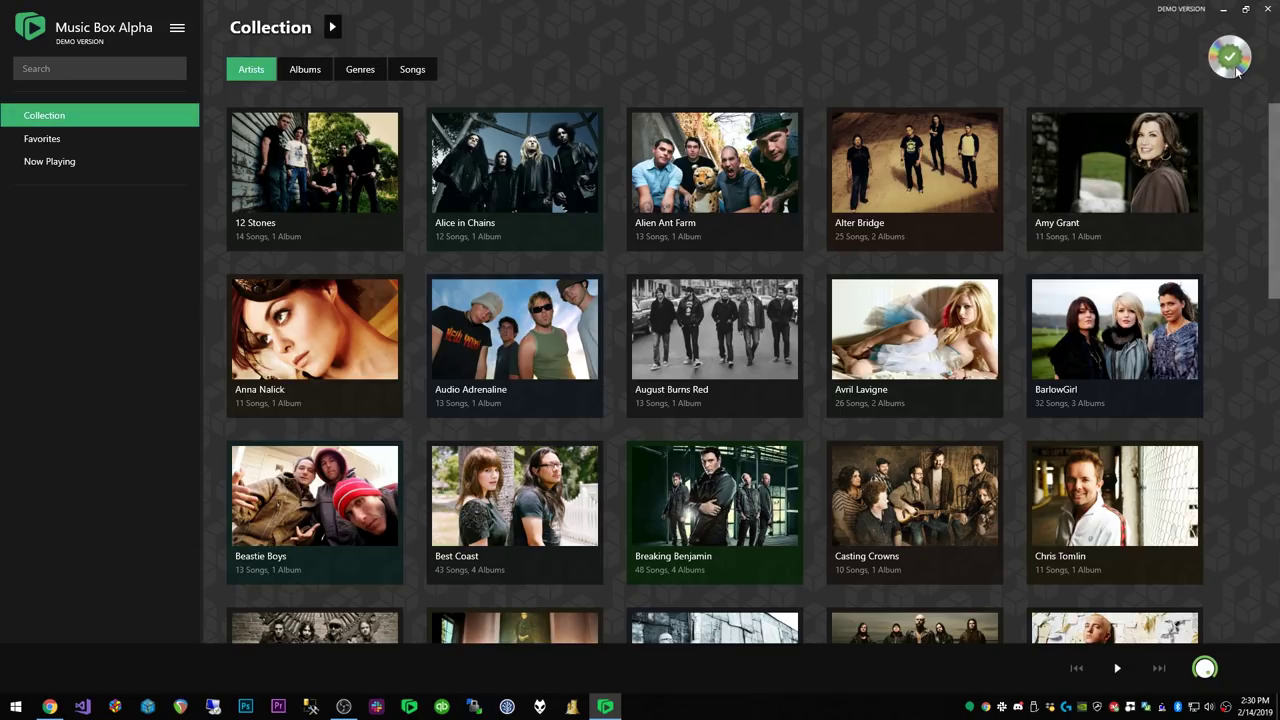
# - Show the Rip Completed log confirming all Ember tracks accurate, confidence 54
pyautogui.moveTo(1237, 72)
pyautogui.click(1236, 72)
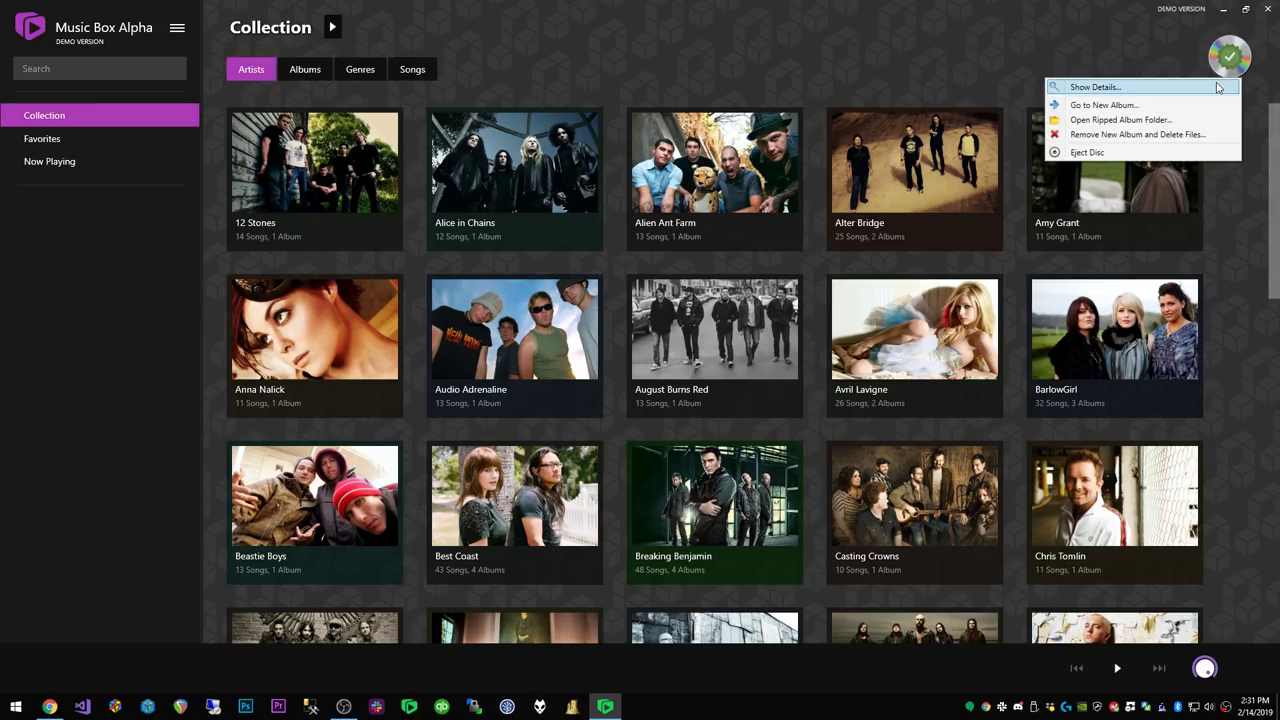
pyautogui.click(1218, 88)
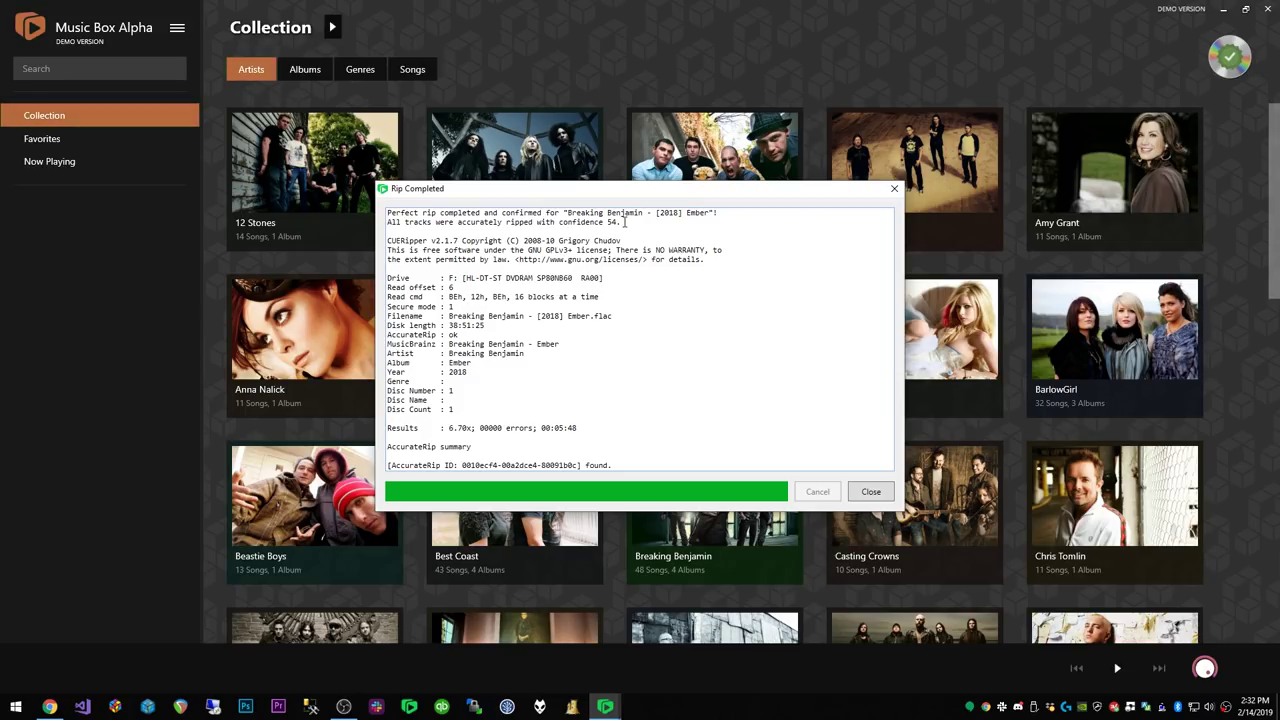
# - Close the rip report and open the new Ember album's 12-song tracklist
pyautogui.click(873, 491)
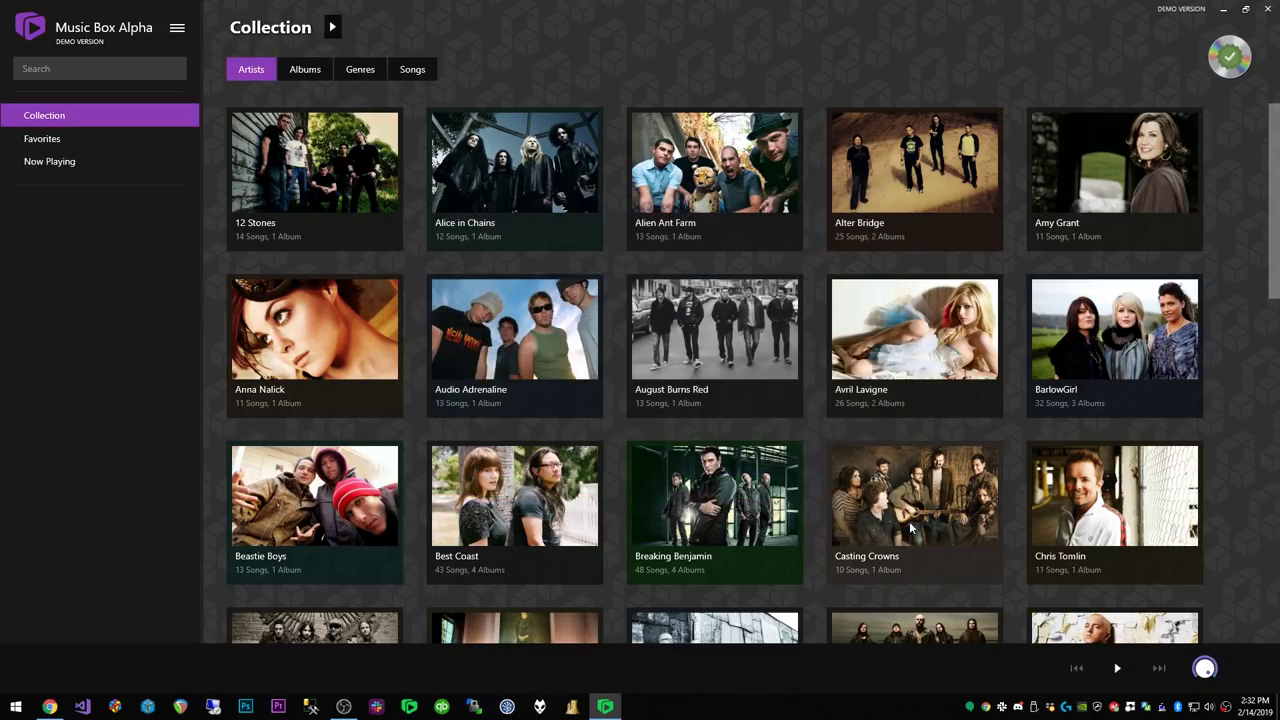
pyautogui.click(1231, 57)
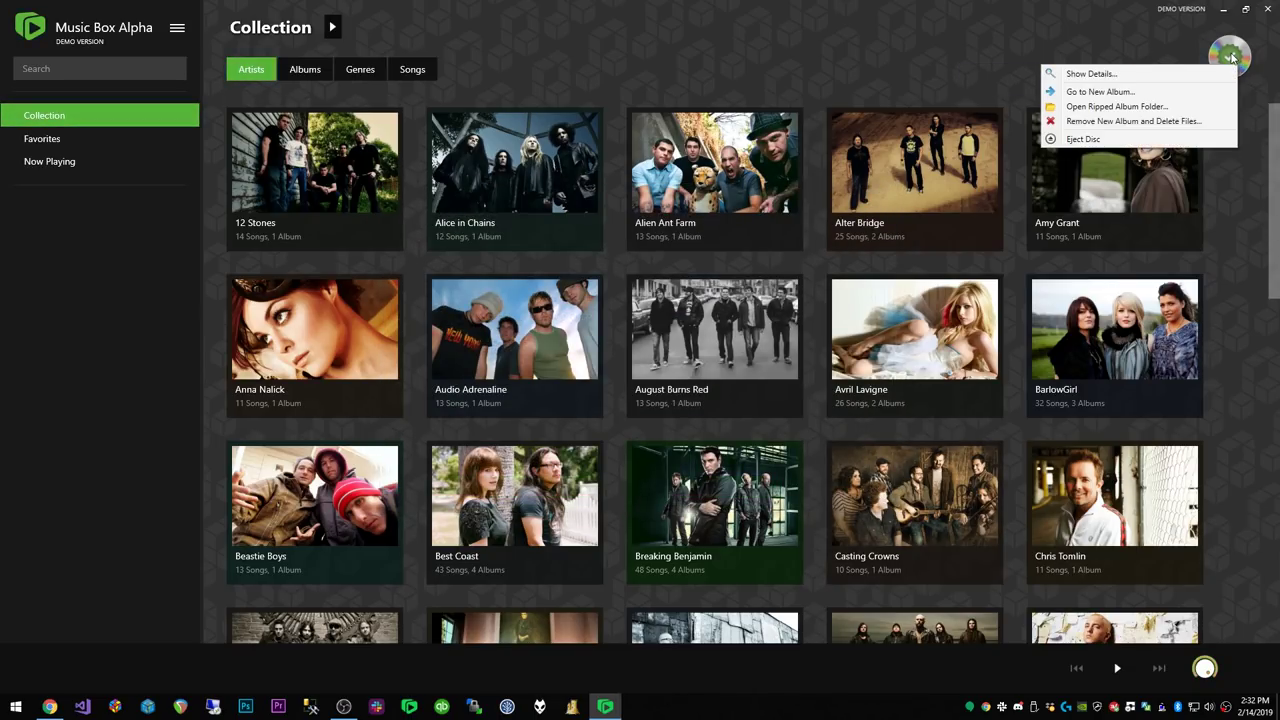
pyautogui.click(1187, 93)
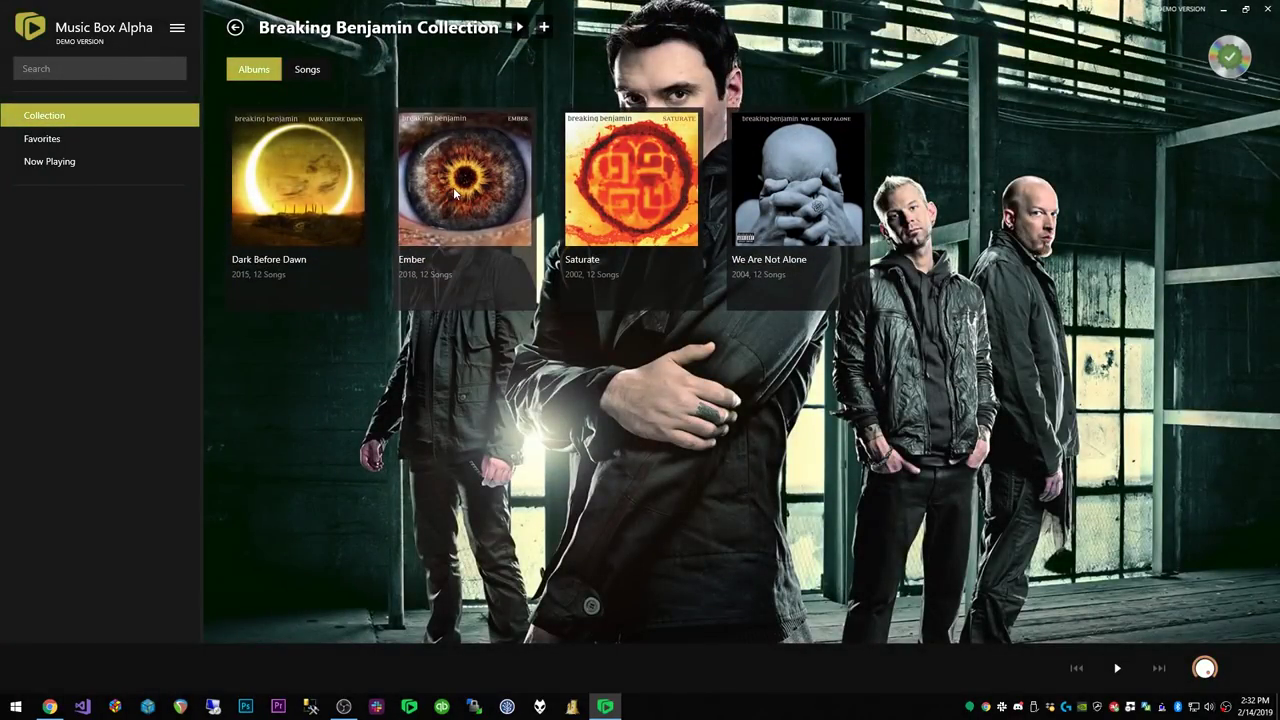
pyautogui.click(456, 194)
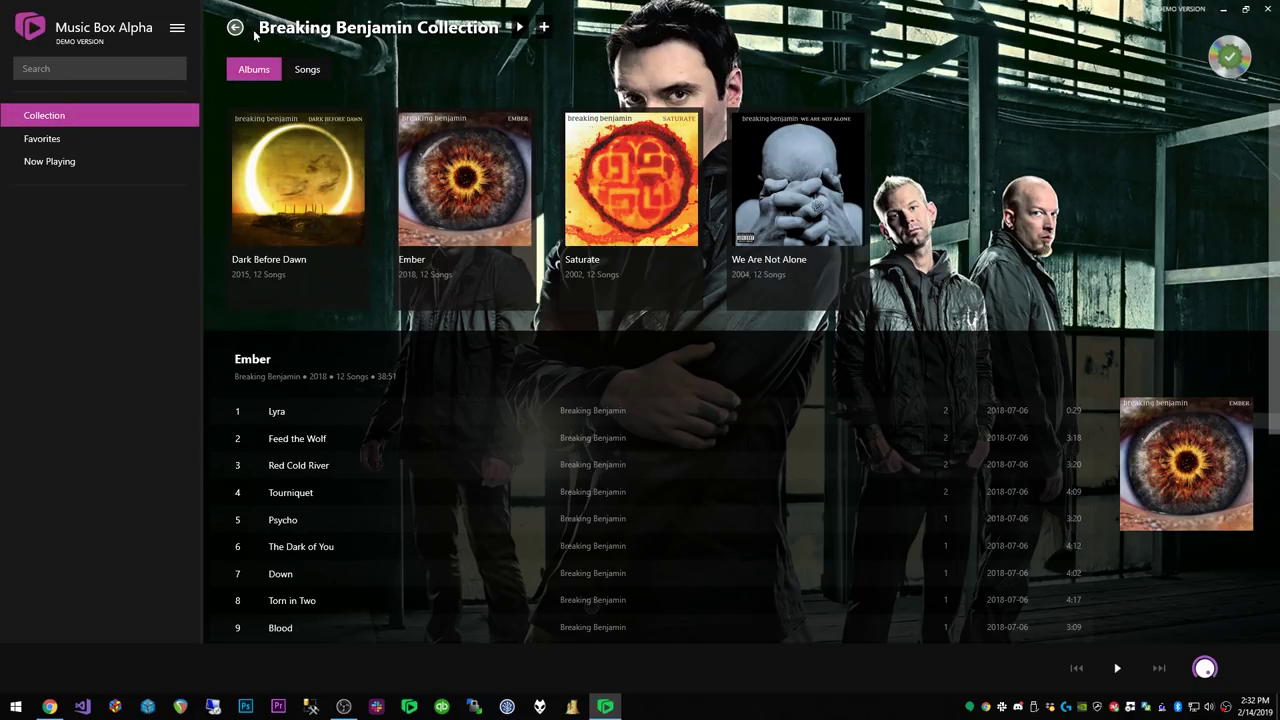
pyautogui.click(1221, 53)
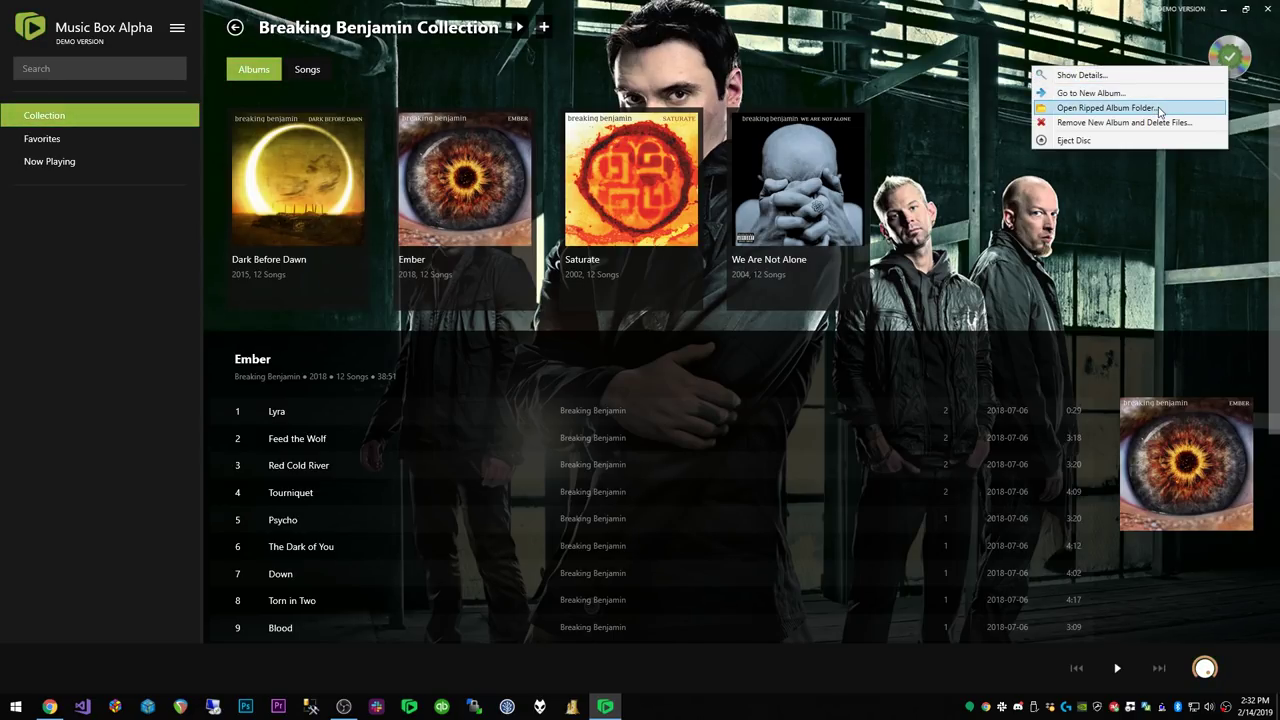
pyautogui.click(1160, 112)
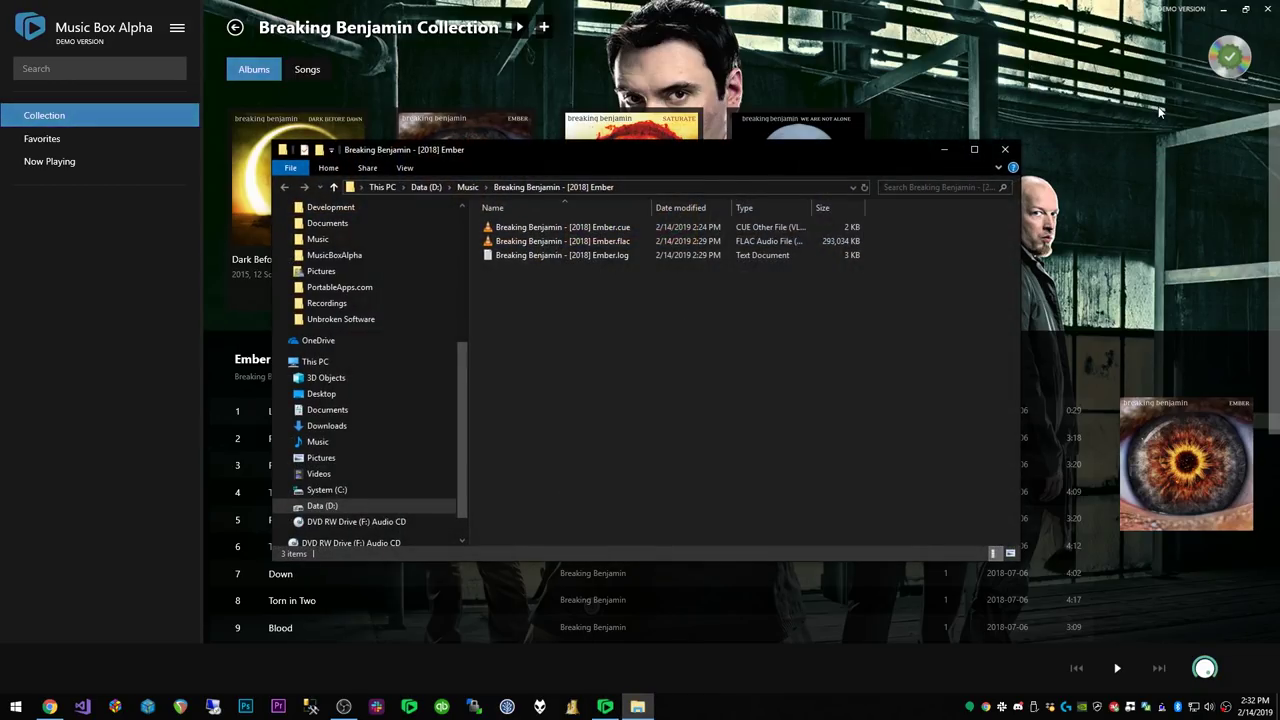
pyautogui.click(596, 244)
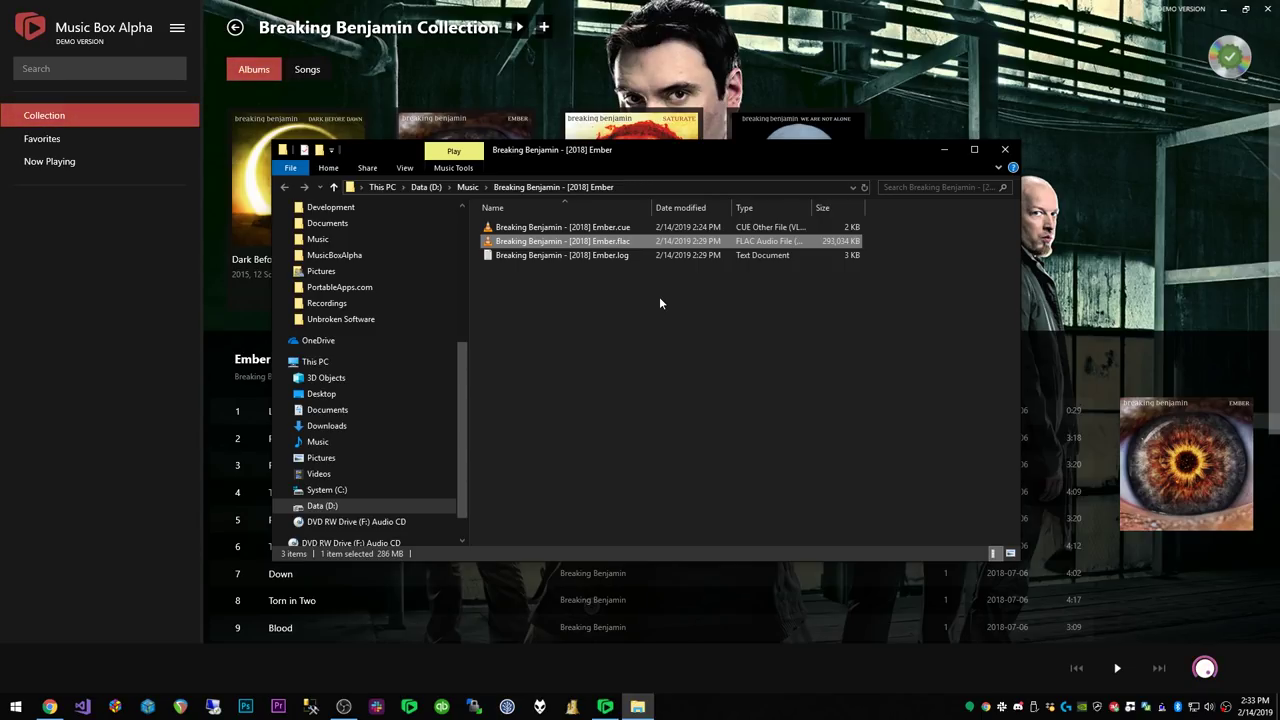
pyautogui.click(627, 258)
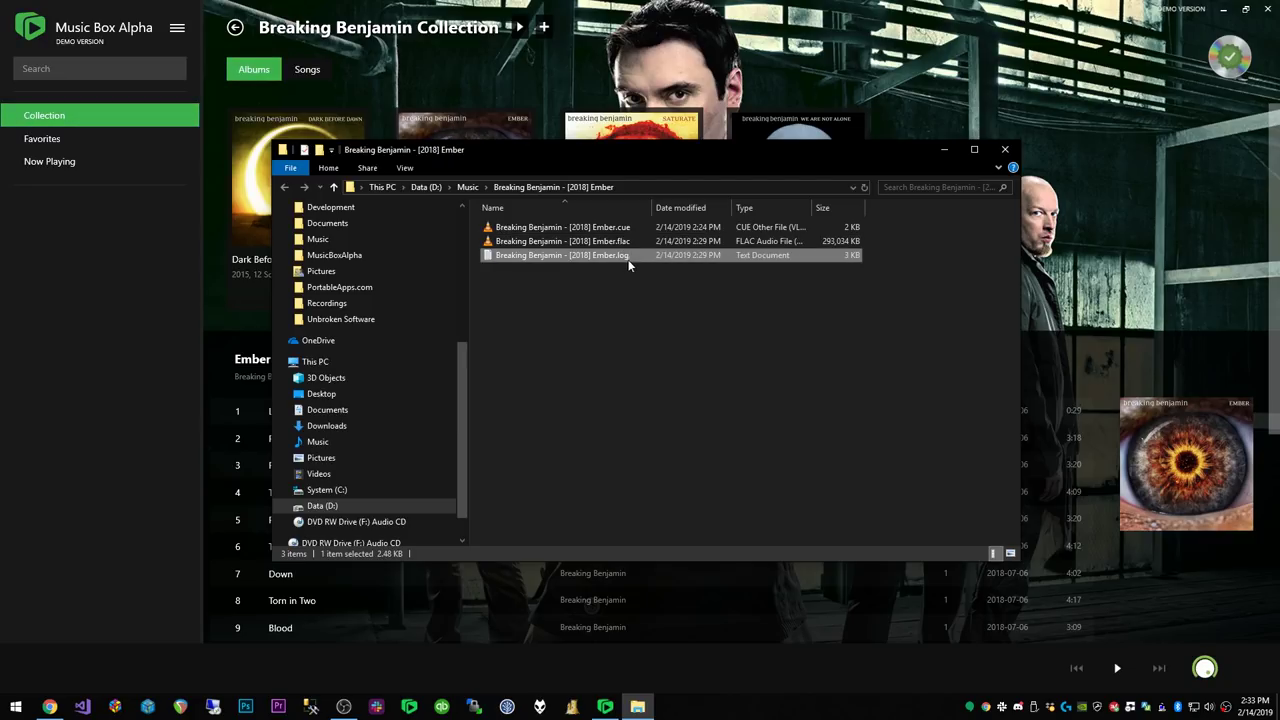
pyautogui.press('Up')
pyautogui.press('Up')
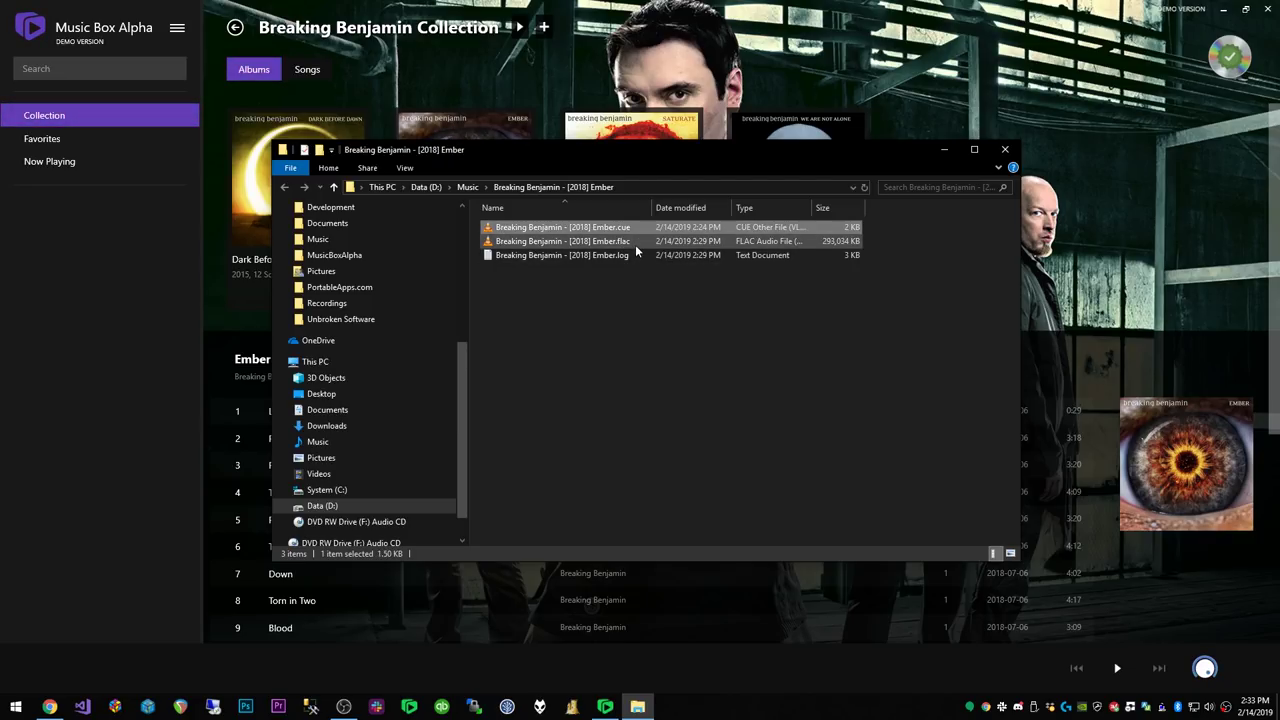
pyautogui.press('Down')
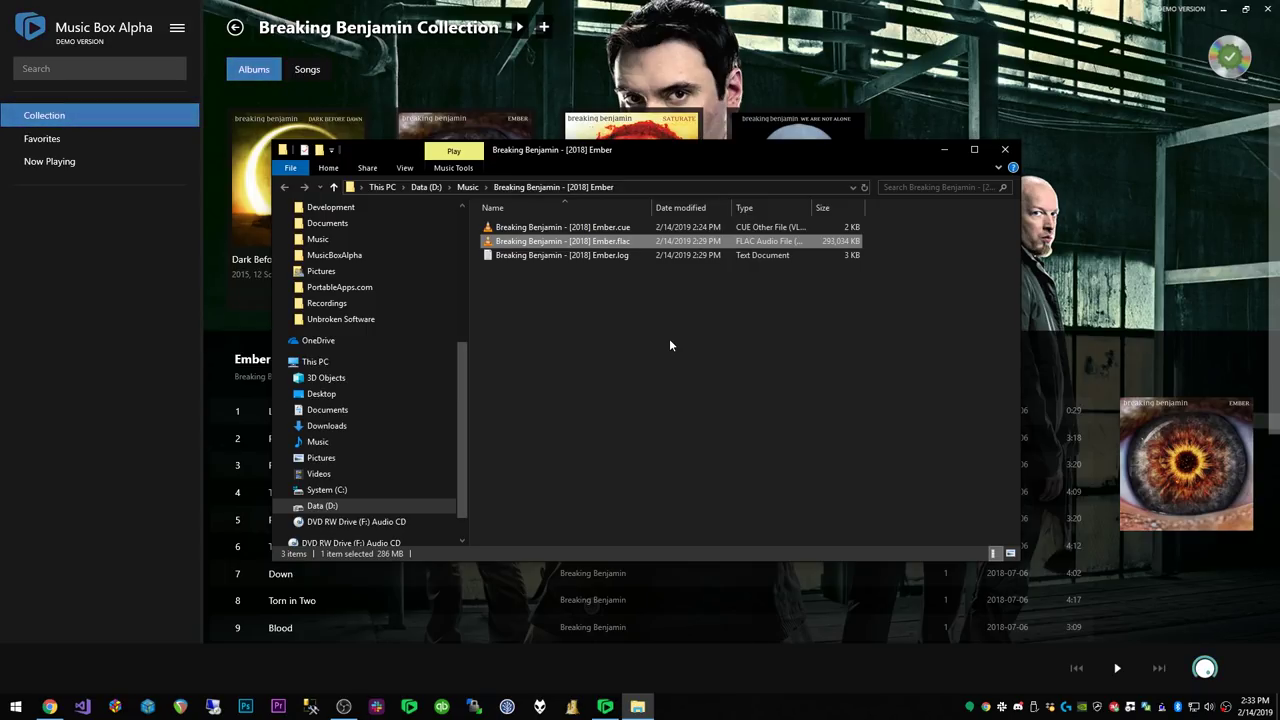
pyautogui.click(1005, 149)
pyautogui.click(1227, 64)
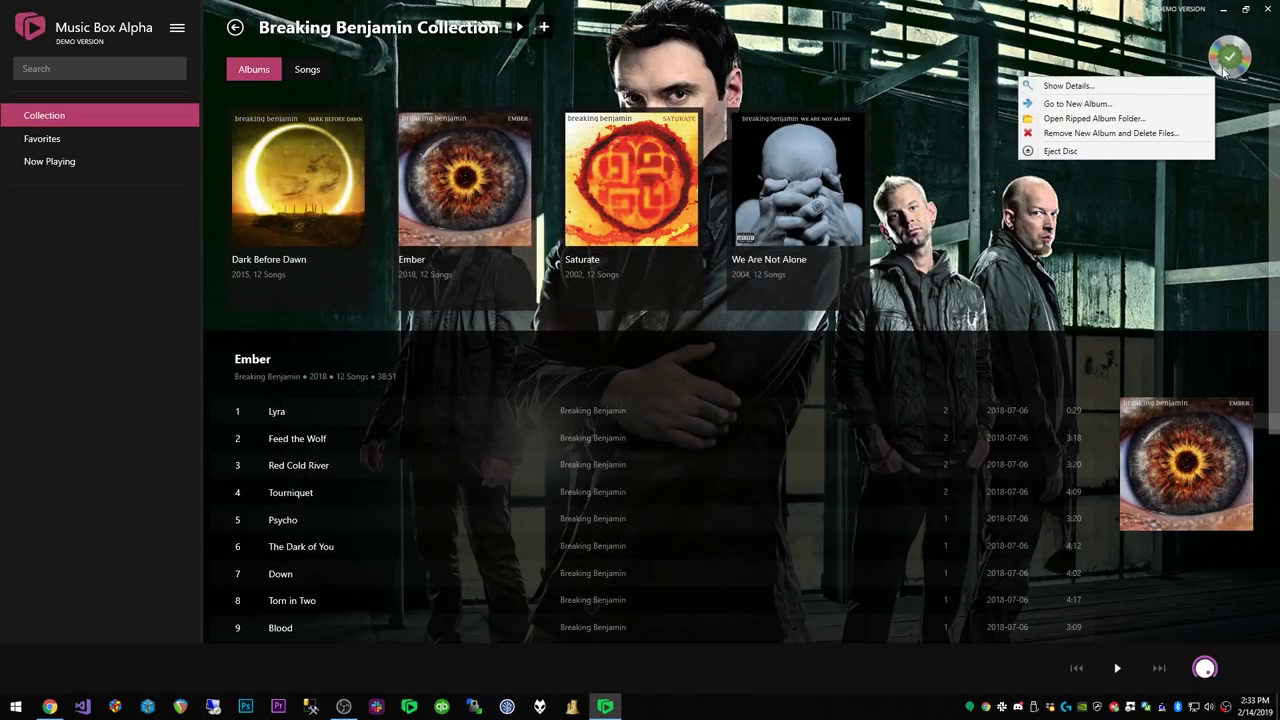
pyautogui.click(1163, 136)
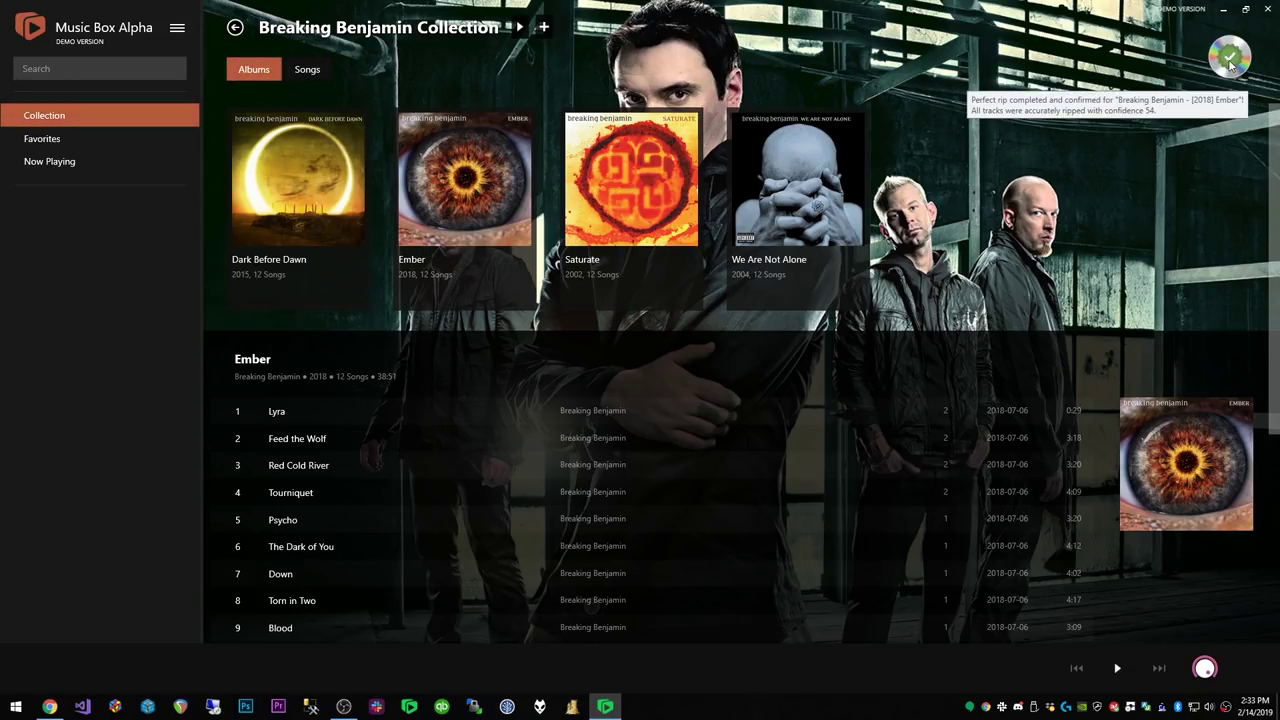
pyautogui.moveTo(1224, 66)
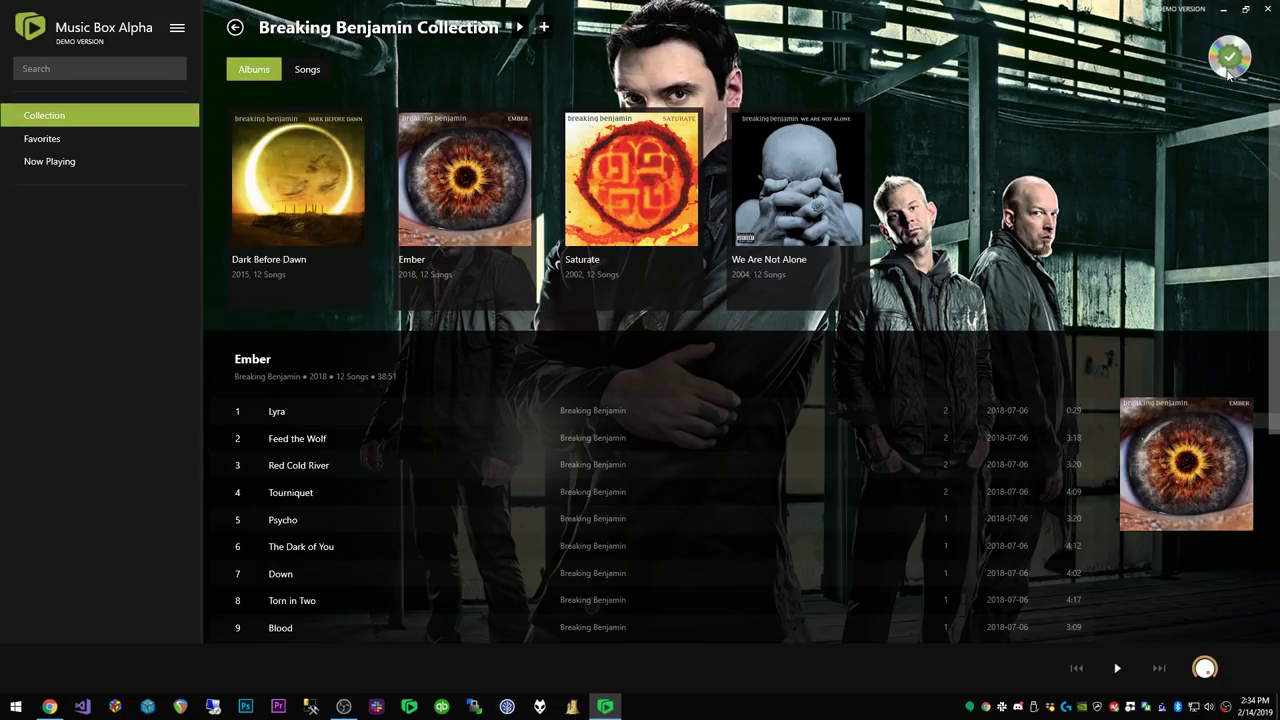
pyautogui.rightClick(1229, 75)
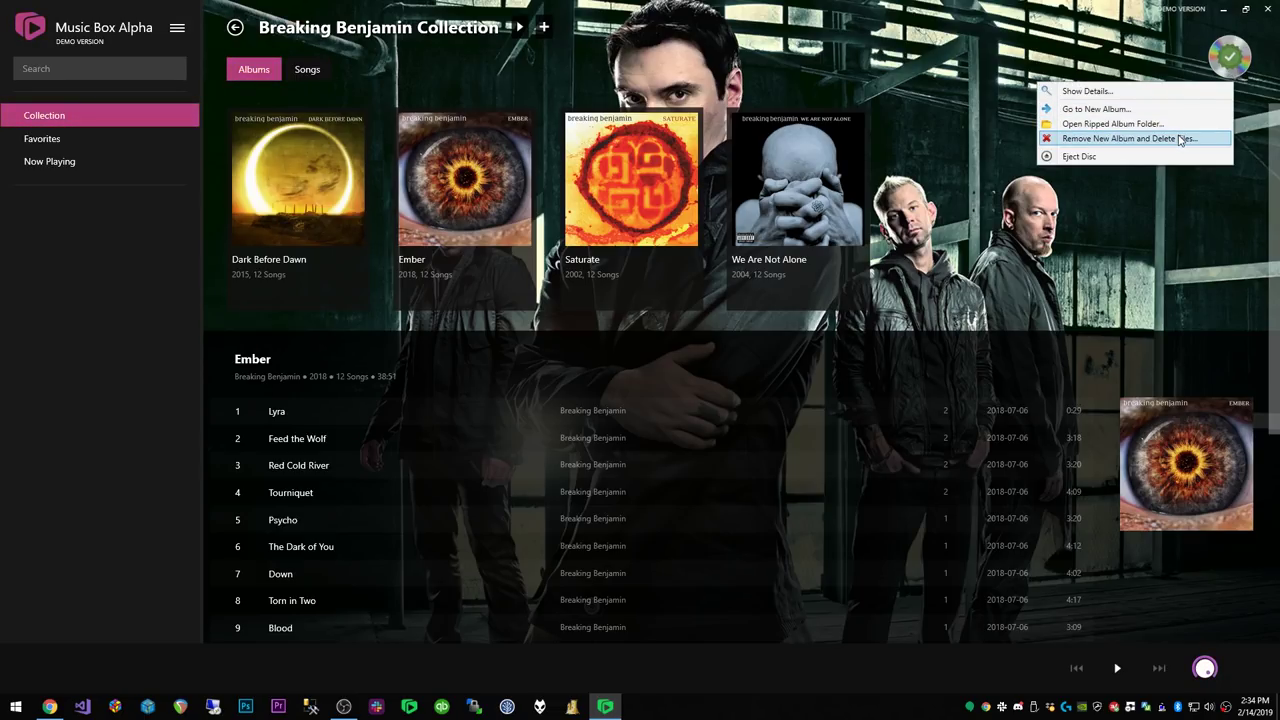
pyautogui.click(921, 64)
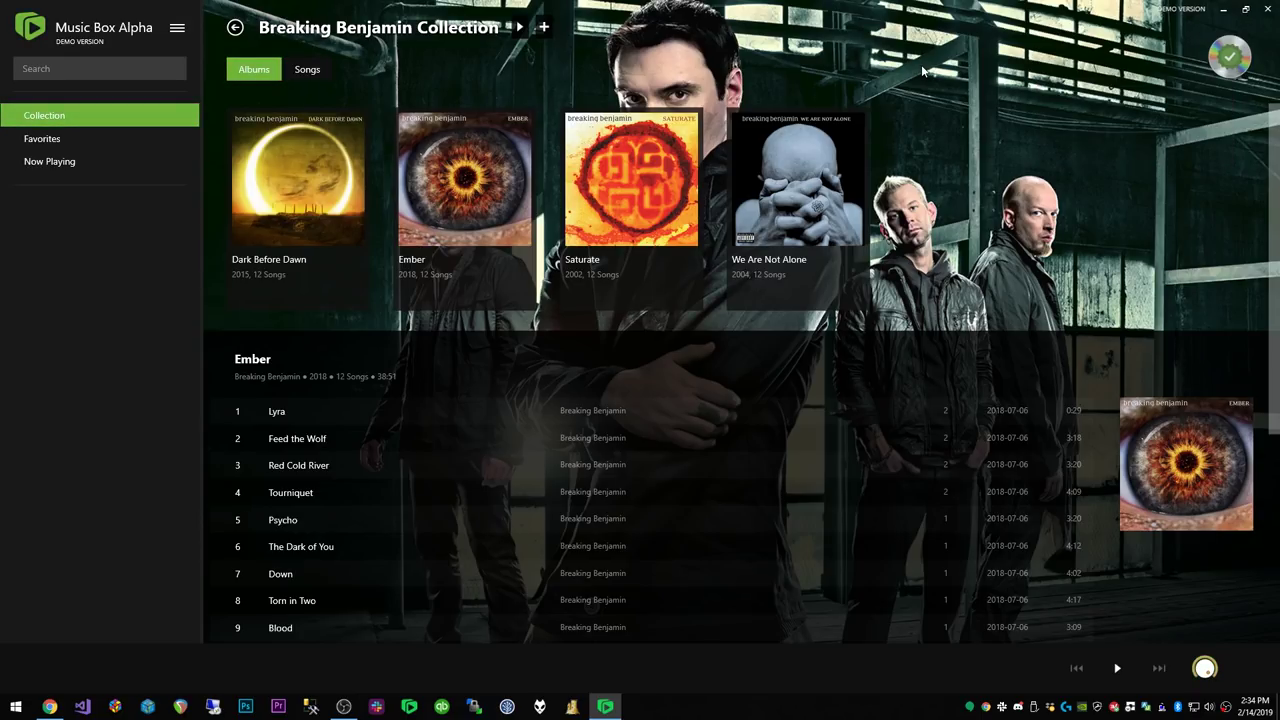